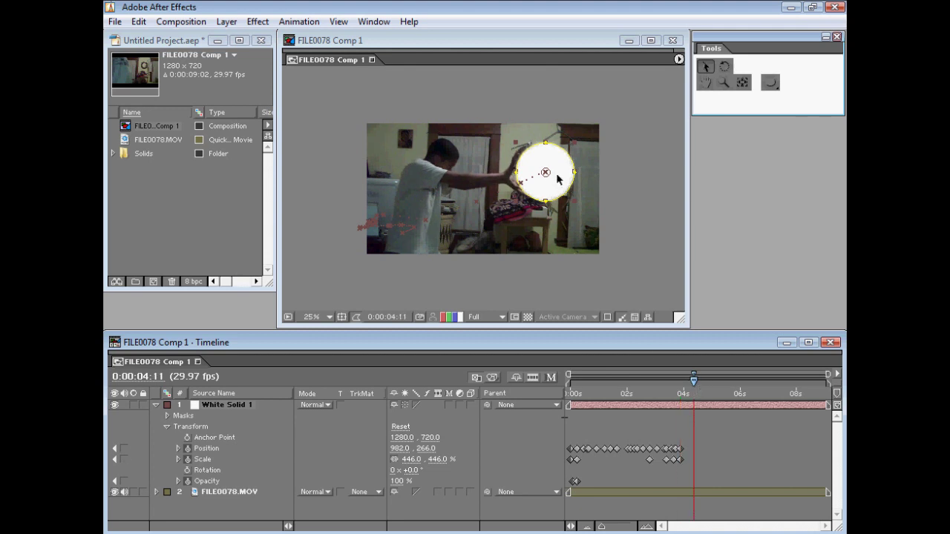
Step: Center the white circle on the ball and enlarge it to 562%
{"action": "left_click_drag", "start_coordinate": [558, 179], "coordinate": [552, 178]}
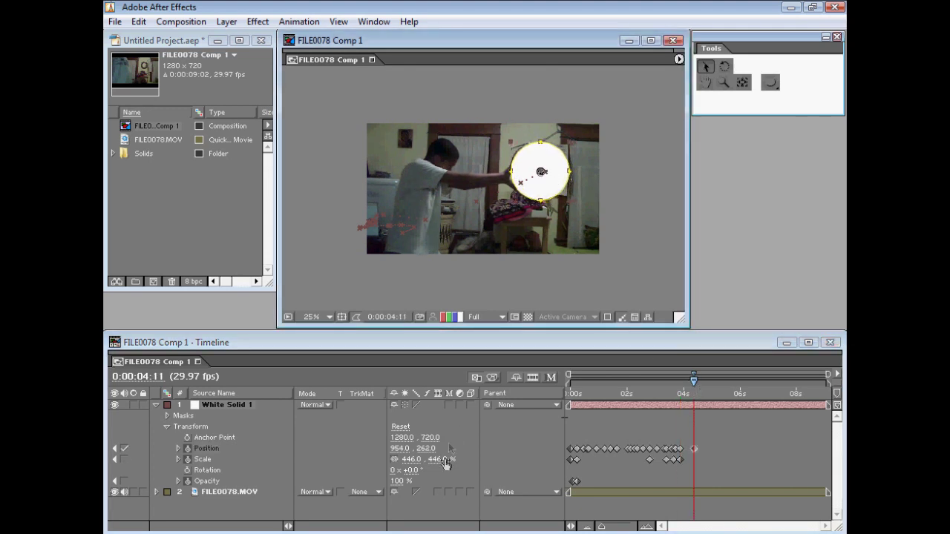
{"action": "left_click_drag", "start_coordinate": [412, 467], "coordinate": [482, 449]}
{"action": "left_click_drag", "start_coordinate": [564, 165], "coordinate": [567, 165]}
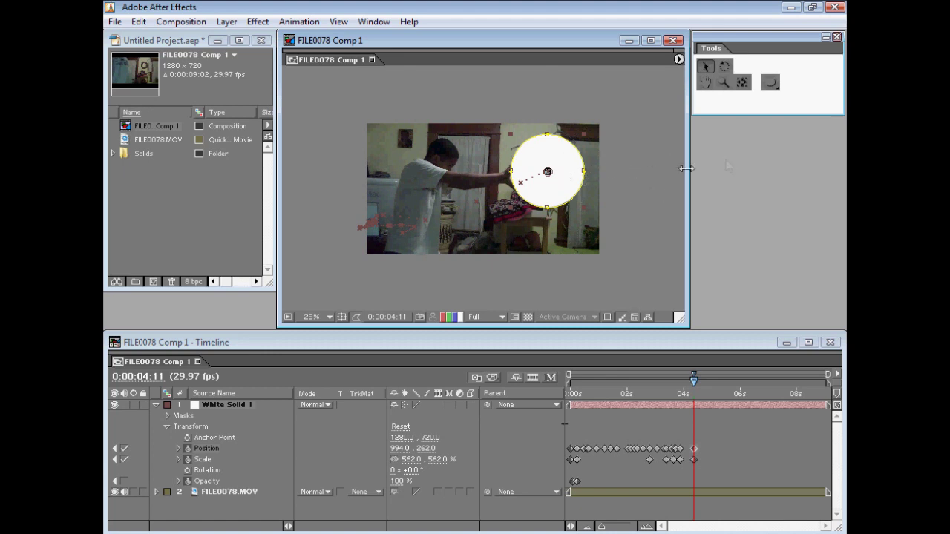
Step: Keyframe new circle positions across frames around 4–5 seconds so it follows the ball
{"action": "mouse_move", "coordinate": [702, 392]}
{"action": "left_mouse_down"}
{"action": "mouse_move", "coordinate": [686, 385]}
{"action": "mouse_move", "coordinate": [707, 389]}
{"action": "left_mouse_up"}
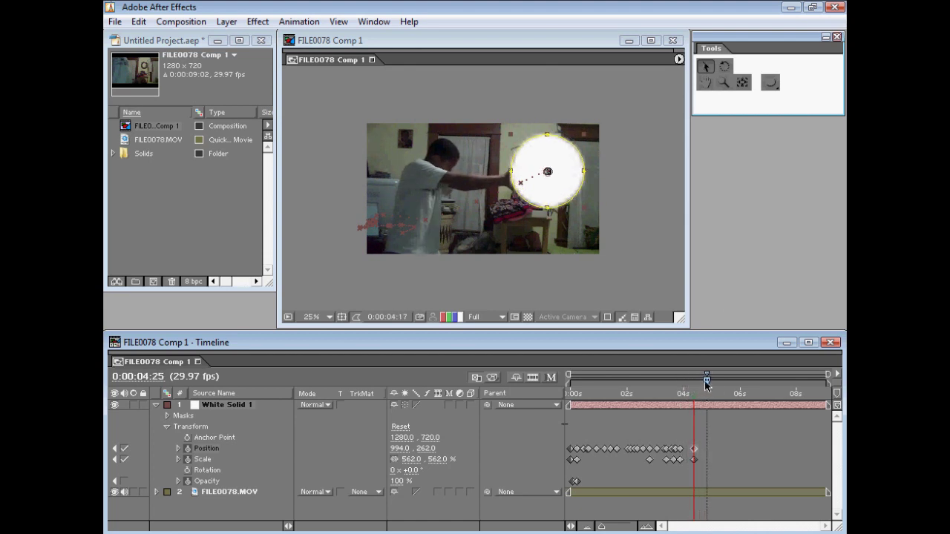
{"action": "left_click_drag", "start_coordinate": [548, 197], "coordinate": [549, 197]}
{"action": "left_click_drag", "start_coordinate": [707, 381], "coordinate": [723, 389]}
{"action": "left_click_drag", "start_coordinate": [549, 170], "coordinate": [567, 179]}
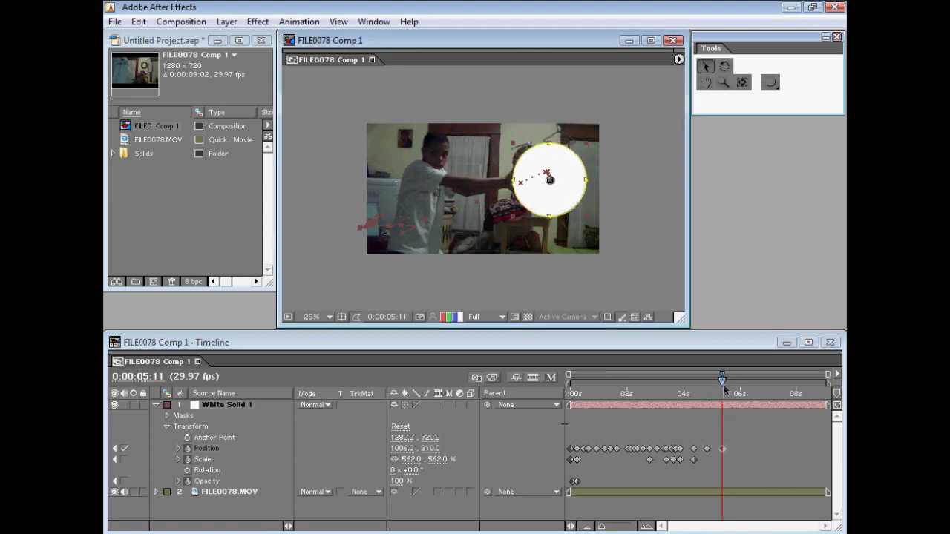
{"action": "left_click_drag", "start_coordinate": [723, 382], "coordinate": [722, 382]}
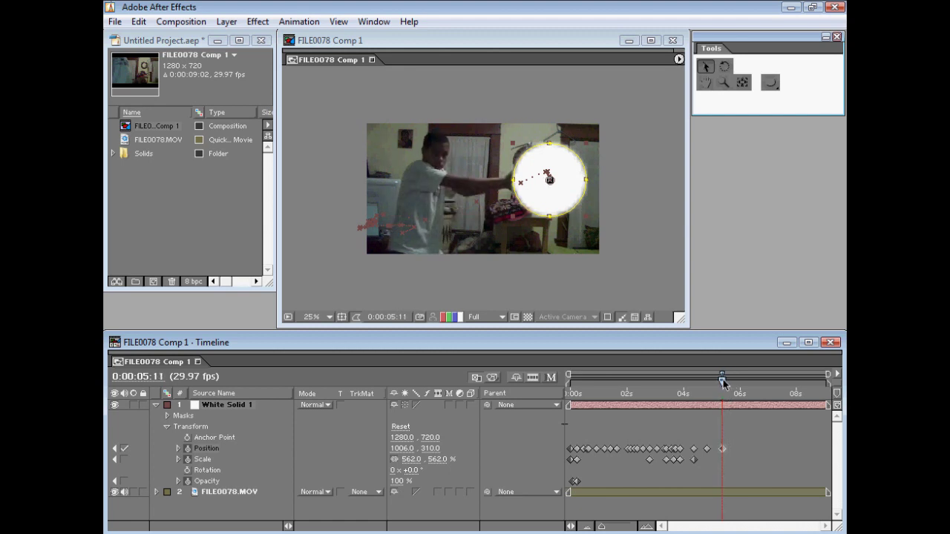
{"action": "left_click_drag", "start_coordinate": [723, 382], "coordinate": [676, 399]}
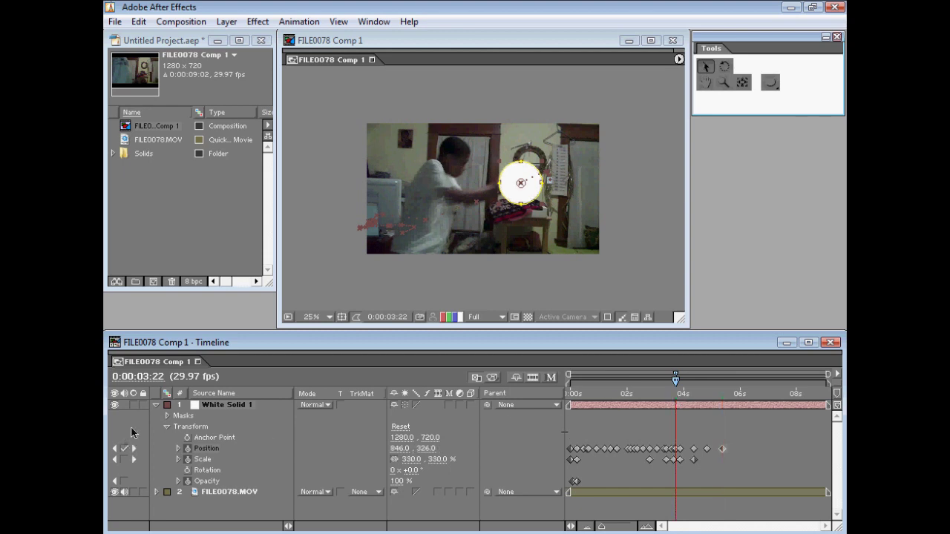
Step: Expand Mask 1 and add its first Mask Shape keyframe at 0:00:03:22
{"action": "left_click", "coordinate": [170, 418]}
{"action": "left_click", "coordinate": [178, 428]}
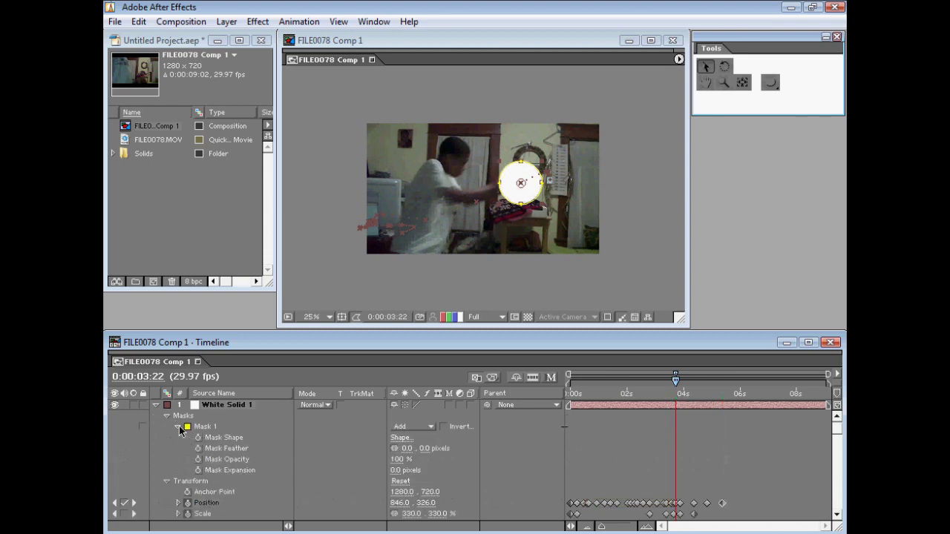
{"action": "left_click", "coordinate": [198, 438]}
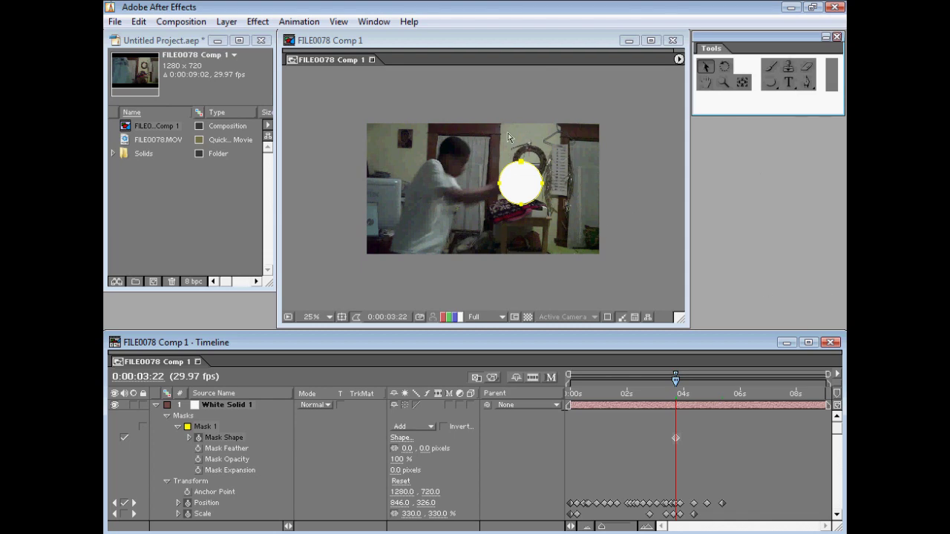
{"action": "left_click", "coordinate": [374, 22]}
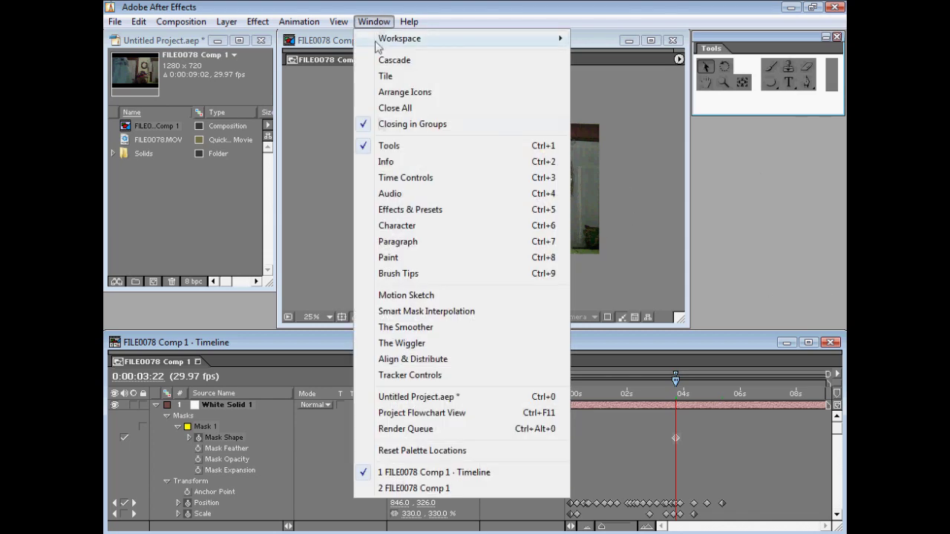
Step: Show the Effects & Presets panel from the Window menu
{"action": "left_click", "coordinate": [412, 210]}
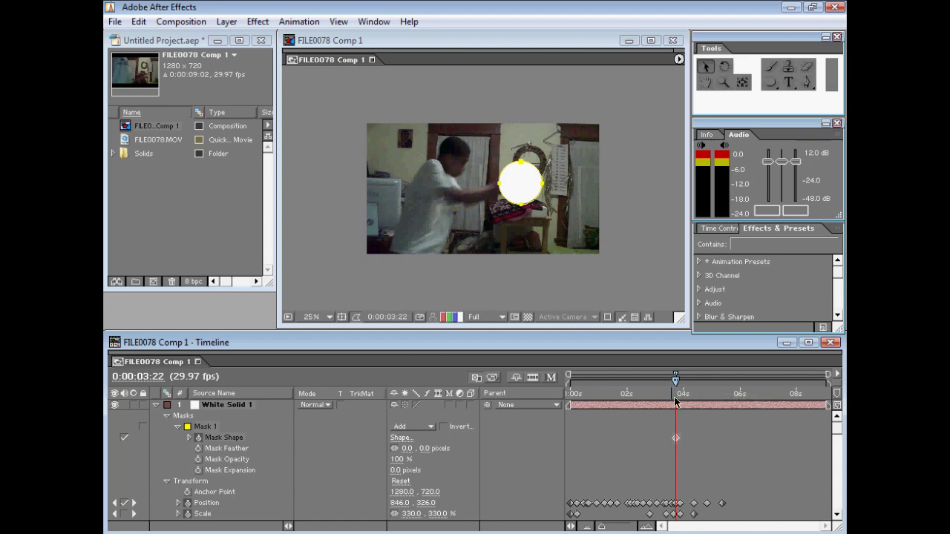
{"action": "left_click", "coordinate": [807, 83]}
Step: Frame the circular mask in the viewer with the Add Vertex tool ready
{"action": "scroll", "coordinate": [562, 175], "scroll_direction": "up", "scroll_amount": 2}
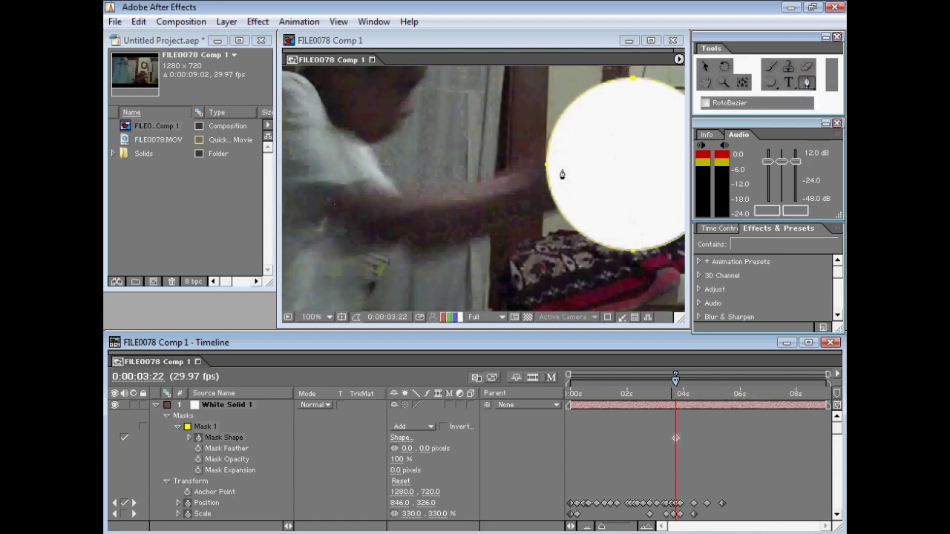
{"action": "scroll", "coordinate": [561, 176], "scroll_direction": "down", "scroll_amount": 1}
{"action": "key", "text": "h"}
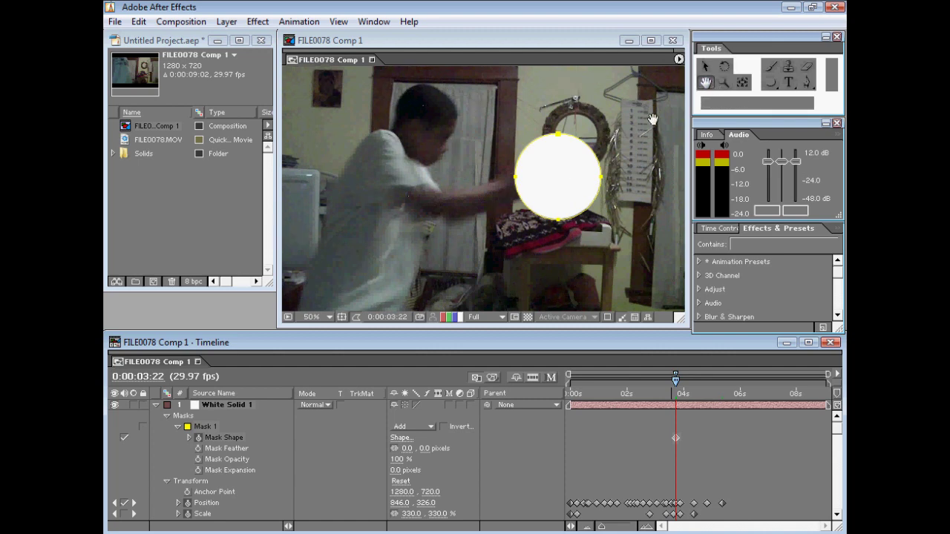
{"action": "left_click_drag", "start_coordinate": [646, 123], "coordinate": [593, 139]}
{"action": "scroll", "coordinate": [593, 139], "scroll_direction": "up", "scroll_amount": 2}
{"action": "scroll", "coordinate": [593, 140], "scroll_direction": "down", "scroll_amount": 2}
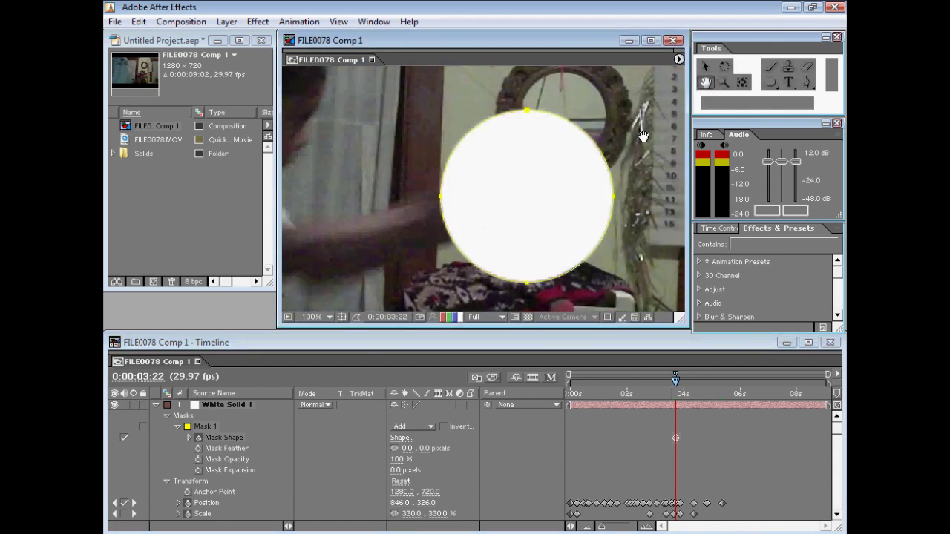
{"action": "scroll", "coordinate": [597, 139], "scroll_direction": "up", "scroll_amount": 1}
{"action": "left_click", "coordinate": [807, 83]}
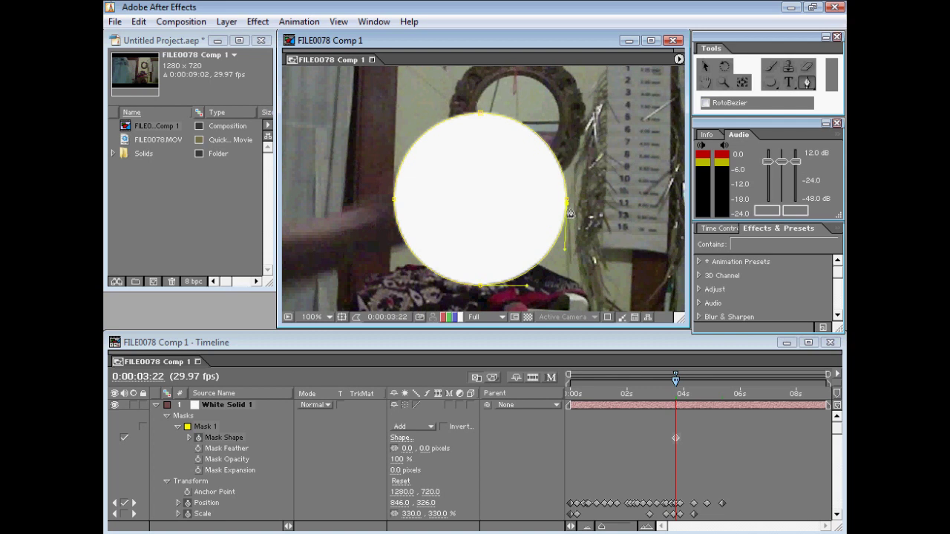
Step: Add vertices on the mask's upper-right and lower-right arcs
{"action": "scroll", "coordinate": [570, 212], "scroll_direction": "up", "scroll_amount": 1}
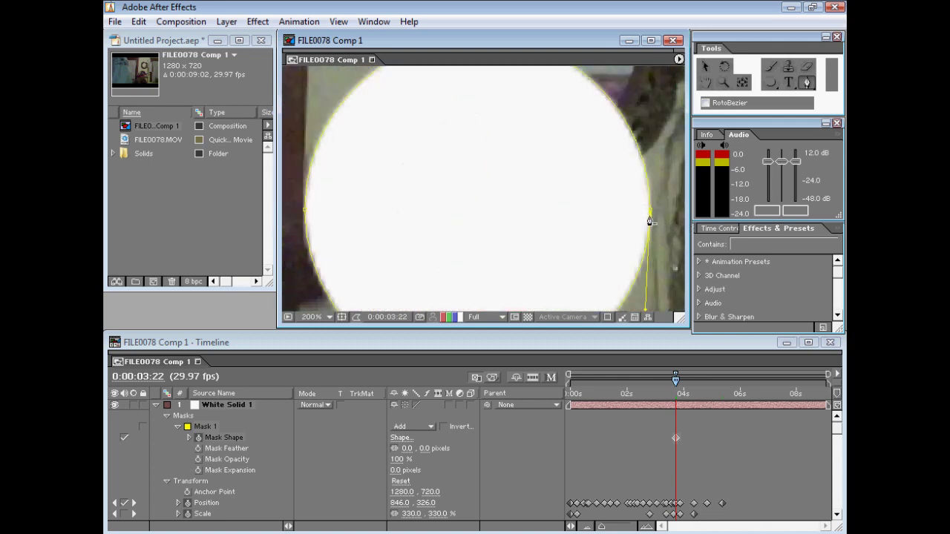
{"action": "scroll", "coordinate": [651, 222], "scroll_direction": "down", "scroll_amount": 1}
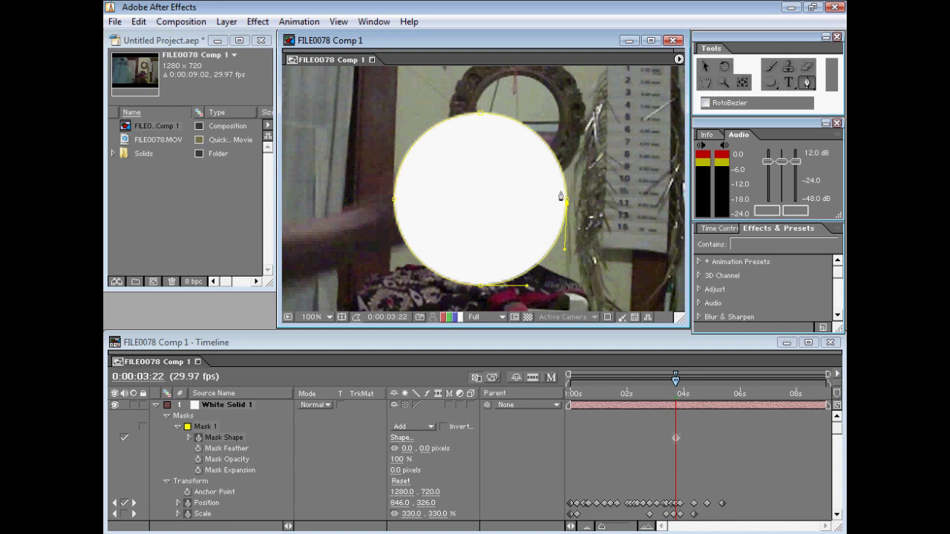
{"action": "left_click", "coordinate": [550, 154]}
{"action": "left_click", "coordinate": [544, 262]}
{"action": "left_click", "coordinate": [706, 66]}
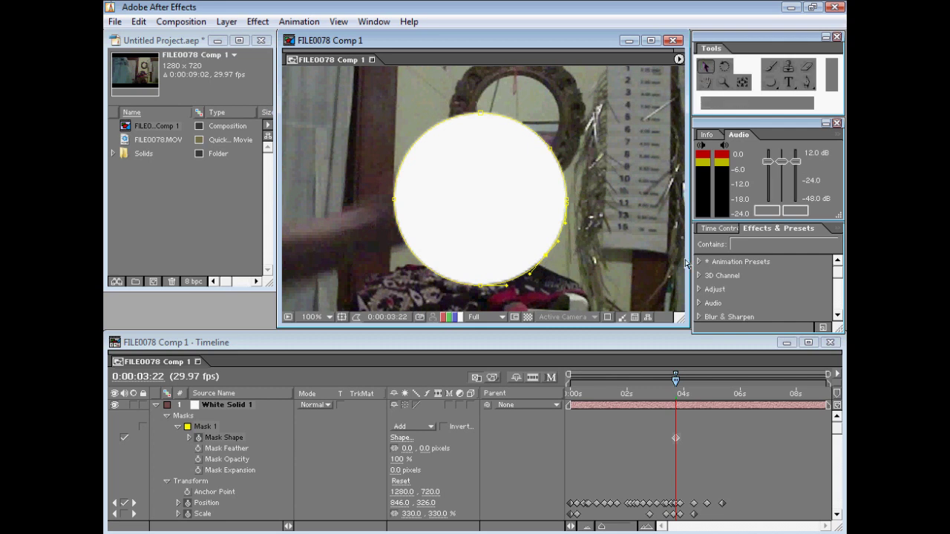
{"action": "left_click_drag", "start_coordinate": [679, 382], "coordinate": [680, 381]}
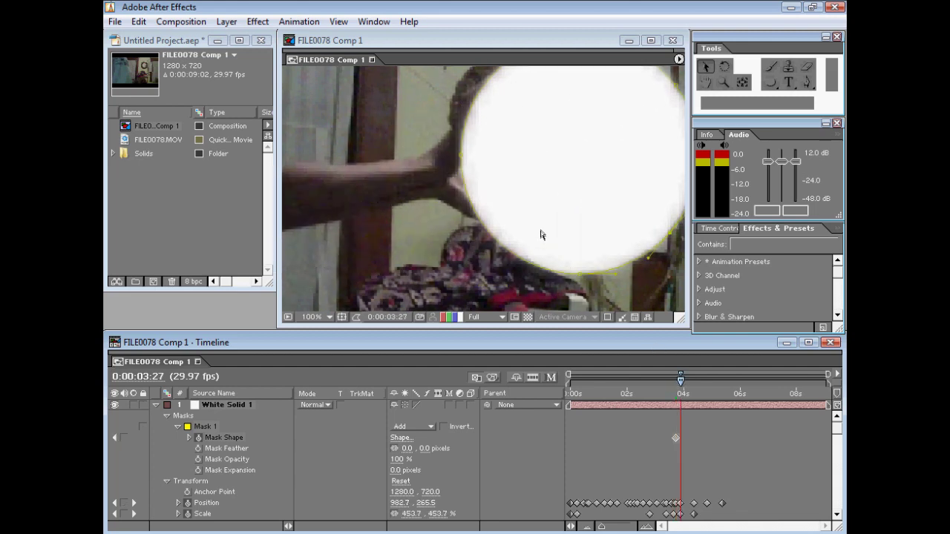
Step: Pull the mask's right vertex out into a rounded bulge with a neck
{"action": "key", "text": "comma"}
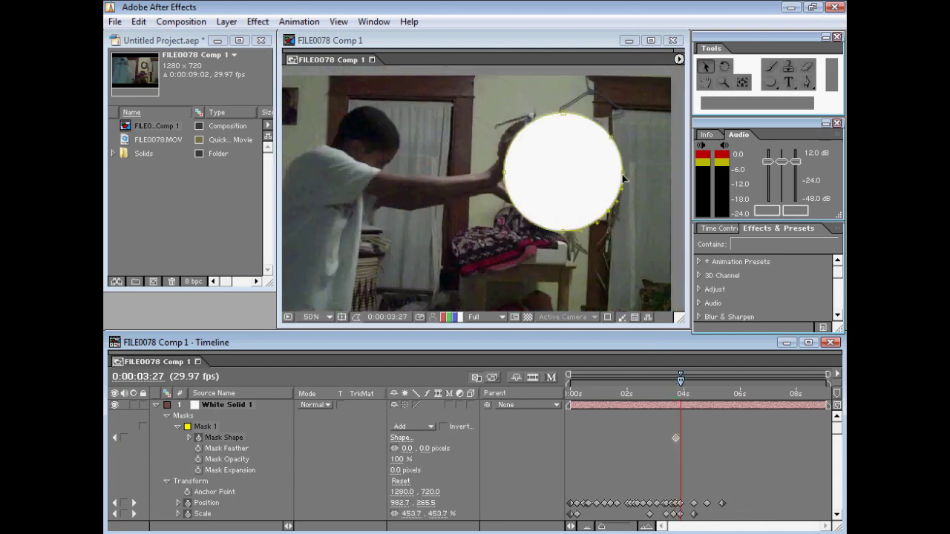
{"action": "left_click_drag", "start_coordinate": [623, 178], "coordinate": [678, 191]}
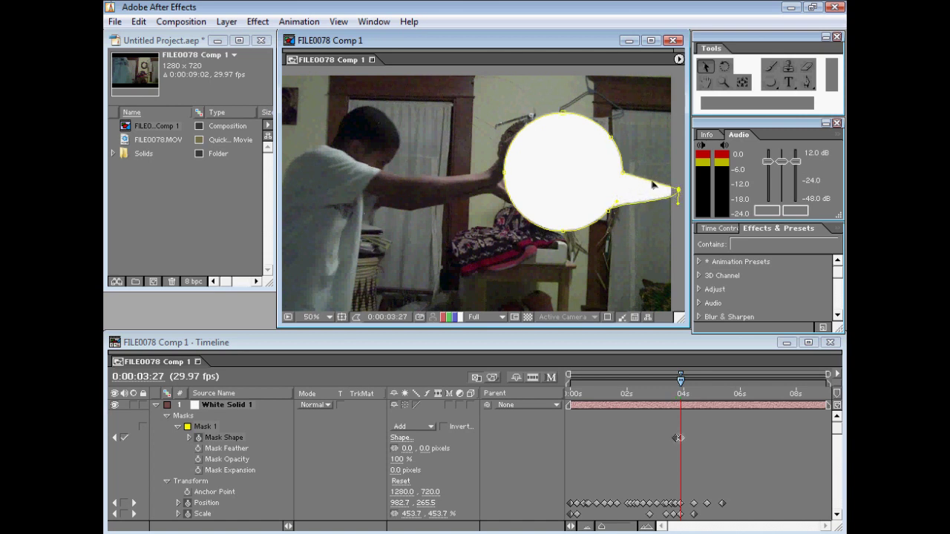
{"action": "left_click_drag", "start_coordinate": [626, 174], "coordinate": [690, 158]}
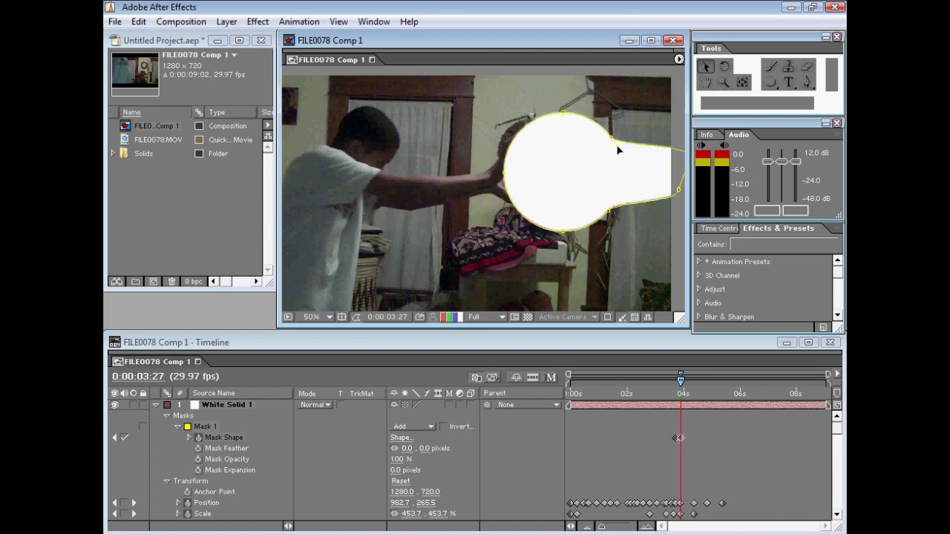
{"action": "left_click_drag", "start_coordinate": [618, 151], "coordinate": [633, 175]}
{"action": "left_click_drag", "start_coordinate": [609, 213], "coordinate": [682, 204]}
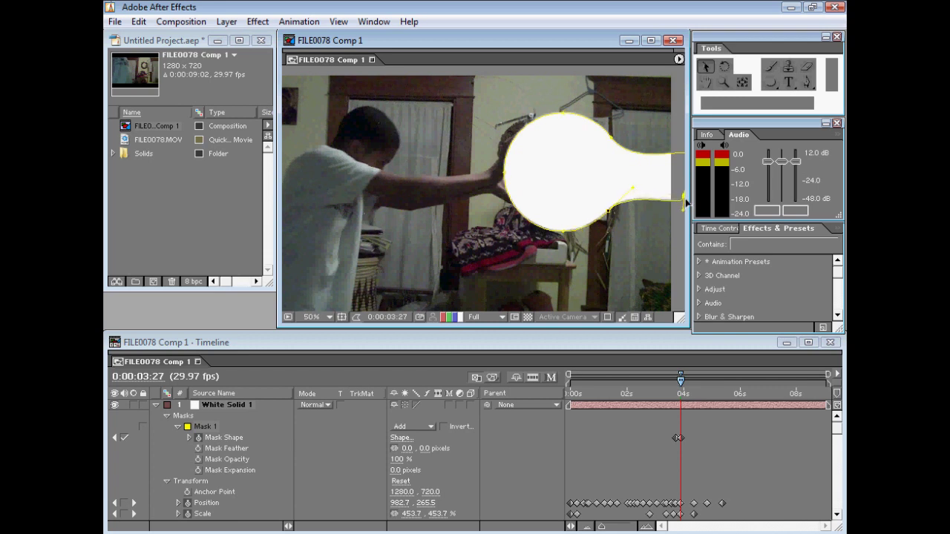
{"action": "key", "text": "comma"}
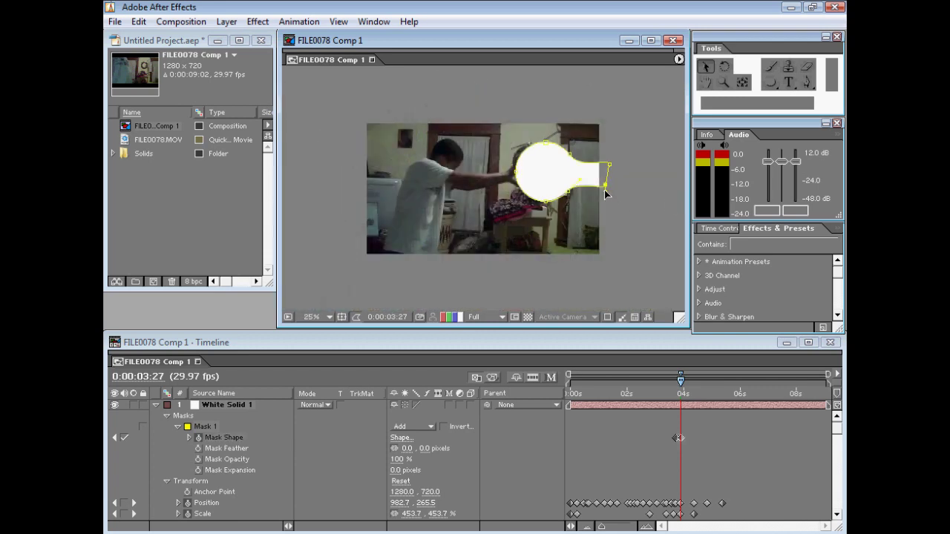
{"action": "left_click_drag", "start_coordinate": [605, 192], "coordinate": [607, 190]}
Step: Refine the handles and stretch the neck vertices far right into a long tail
{"action": "key", "text": "period"}
{"action": "key", "text": "h"}
{"action": "mouse_move", "coordinate": [653, 159]}
{"action": "left_mouse_down"}
{"action": "mouse_move", "coordinate": [546, 169]}
{"action": "mouse_move", "coordinate": [643, 168]}
{"action": "left_mouse_up"}
{"action": "left_click", "coordinate": [705, 66]}
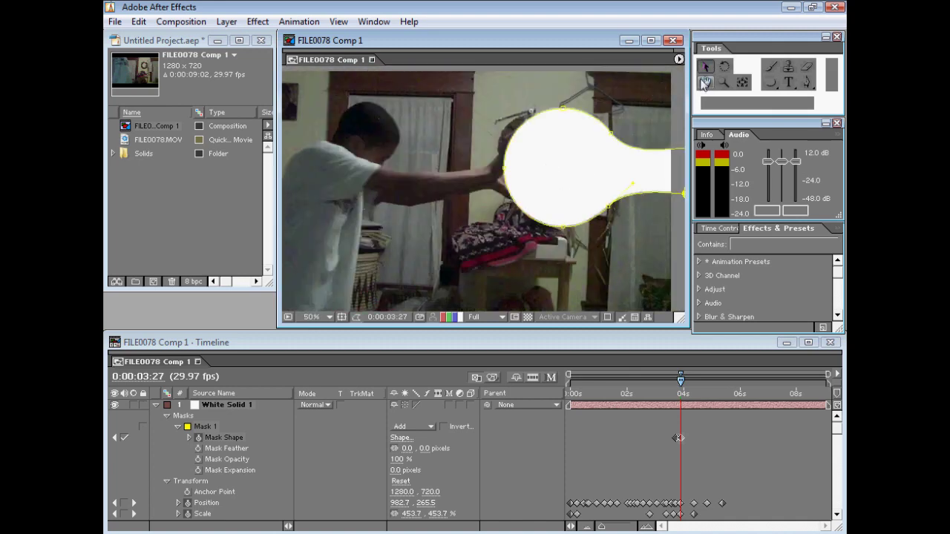
{"action": "left_click", "coordinate": [703, 83]}
{"action": "left_click_drag", "start_coordinate": [602, 149], "coordinate": [468, 156]}
{"action": "key", "text": "v"}
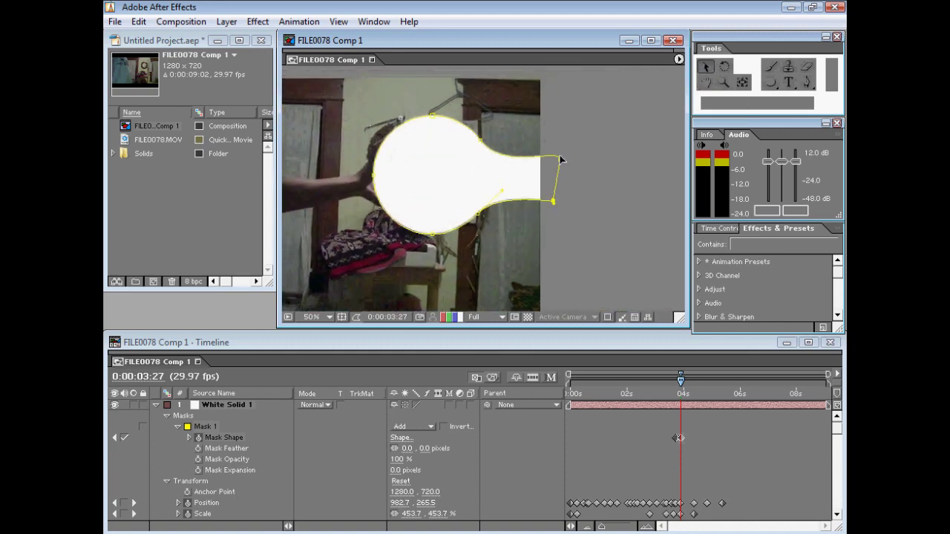
{"action": "left_click", "coordinate": [560, 159]}
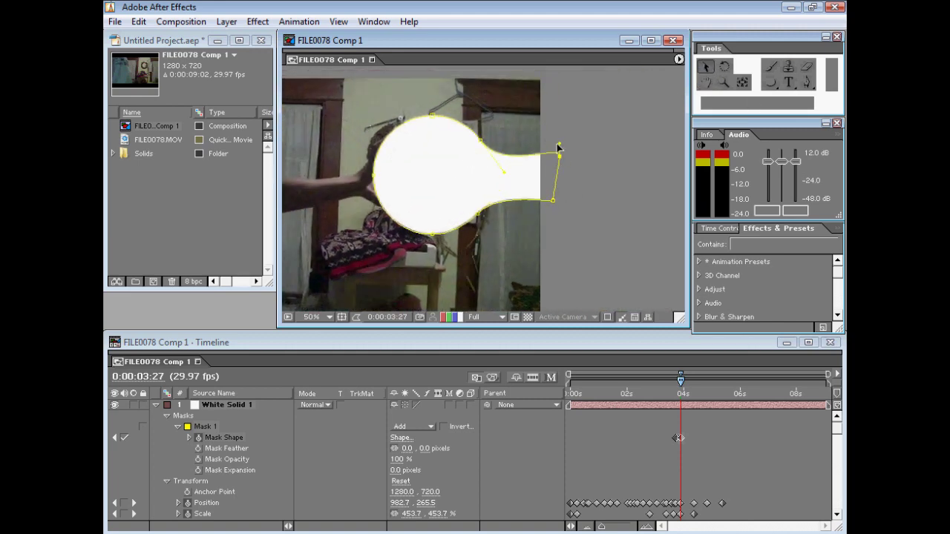
{"action": "left_click_drag", "start_coordinate": [558, 147], "coordinate": [556, 156]}
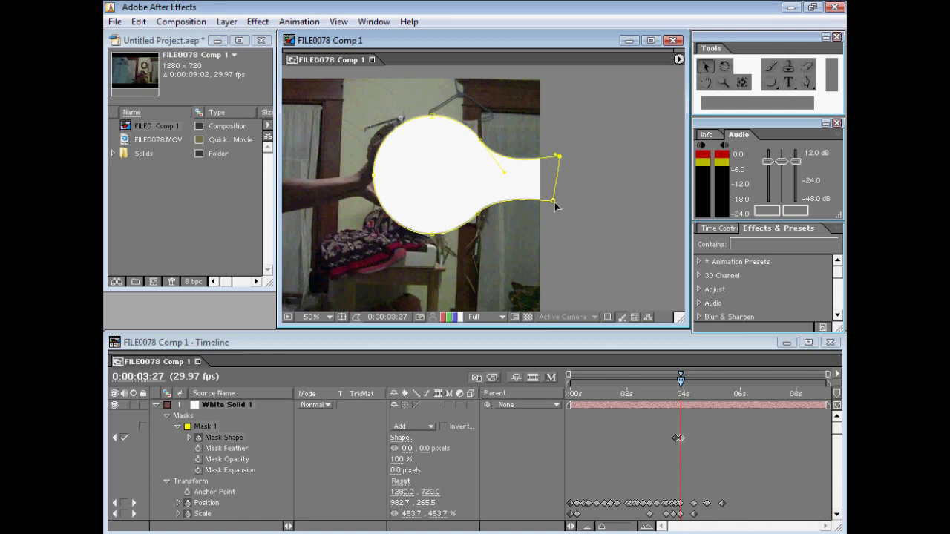
{"action": "left_click_drag", "start_coordinate": [554, 204], "coordinate": [559, 206]}
{"action": "left_click_drag", "start_coordinate": [569, 145], "coordinate": [669, 211]}
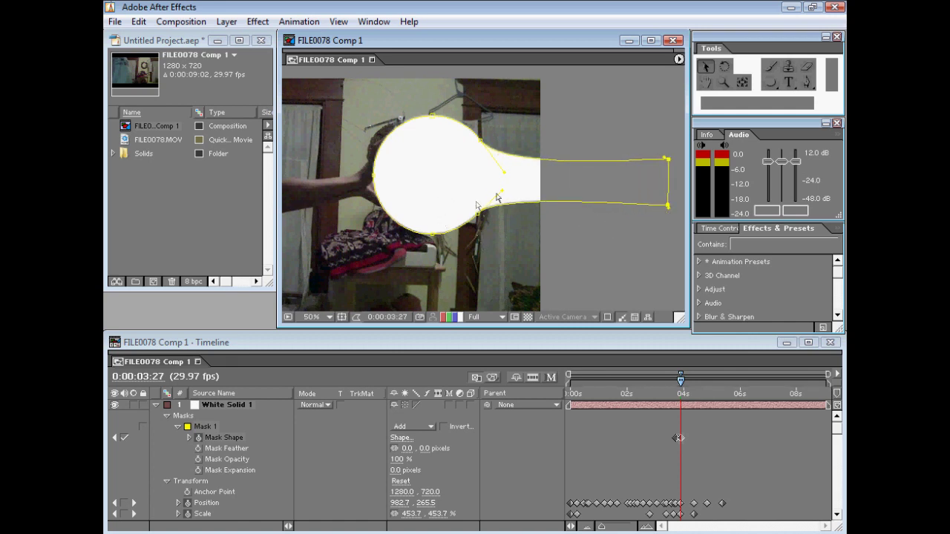
{"action": "left_click_drag", "start_coordinate": [504, 194], "coordinate": [500, 160]}
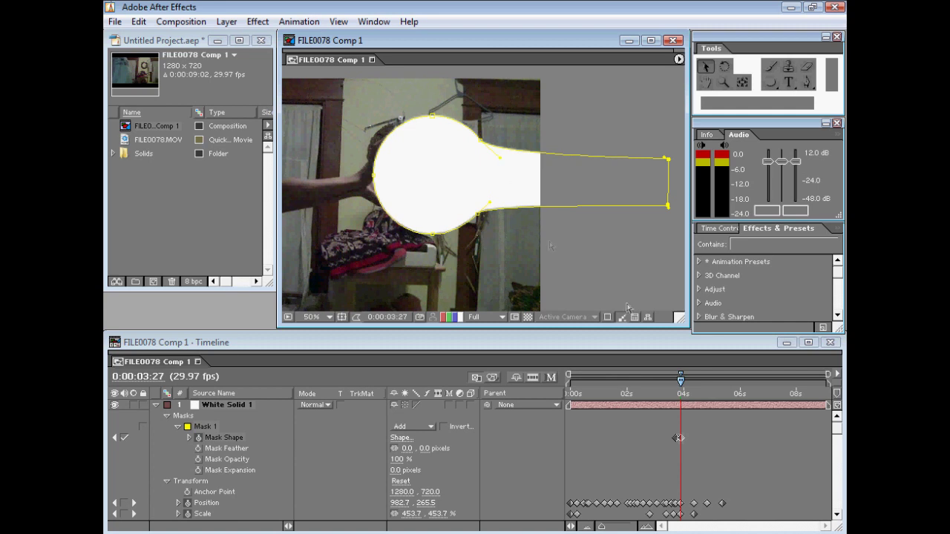
{"action": "left_click", "coordinate": [724, 448]}
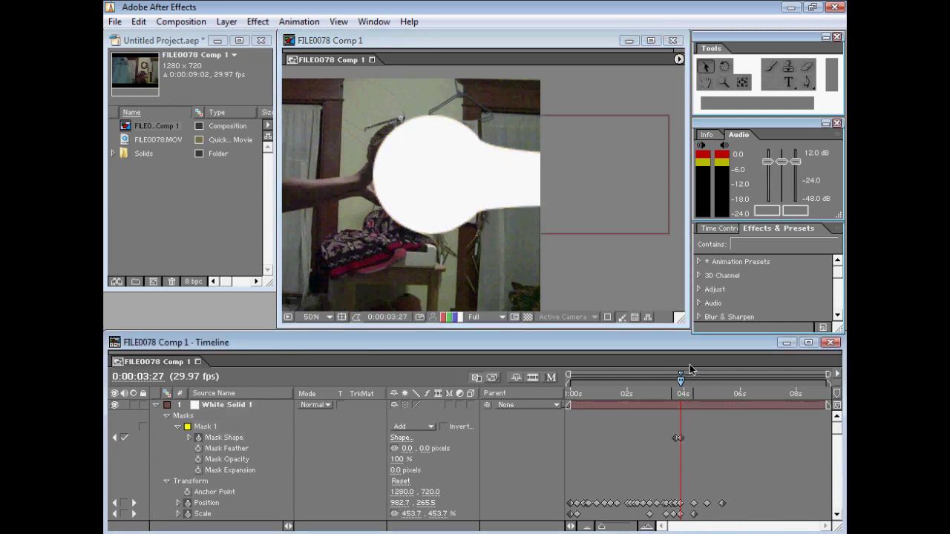
Step: At 0:00:04:09, bring up the Effect categories from White Solid 1's context menu
{"action": "mouse_move", "coordinate": [684, 387]}
{"action": "left_mouse_down"}
{"action": "mouse_move", "coordinate": [666, 386]}
{"action": "mouse_move", "coordinate": [707, 386]}
{"action": "mouse_move", "coordinate": [687, 389]}
{"action": "mouse_move", "coordinate": [689, 396]}
{"action": "left_mouse_up"}
{"action": "key", "text": "comma"}
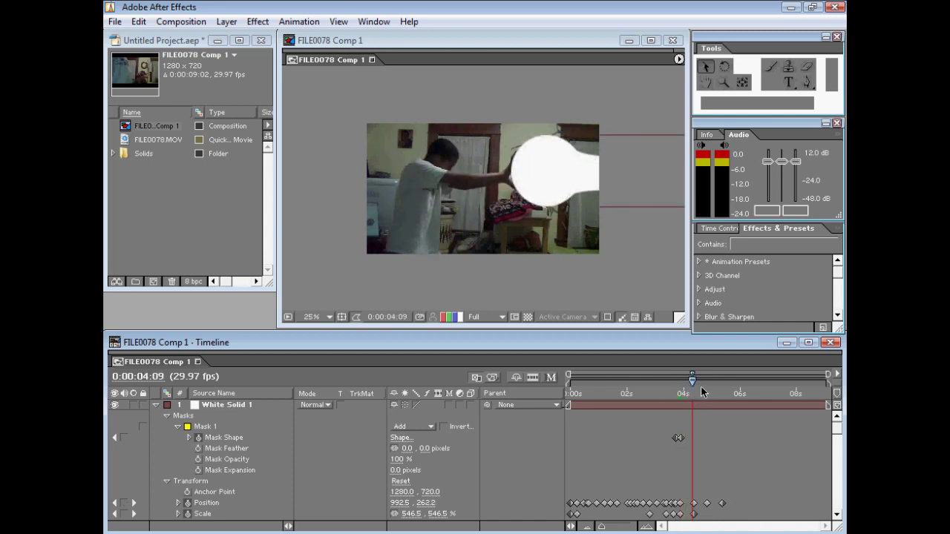
{"action": "left_click", "coordinate": [227, 405]}
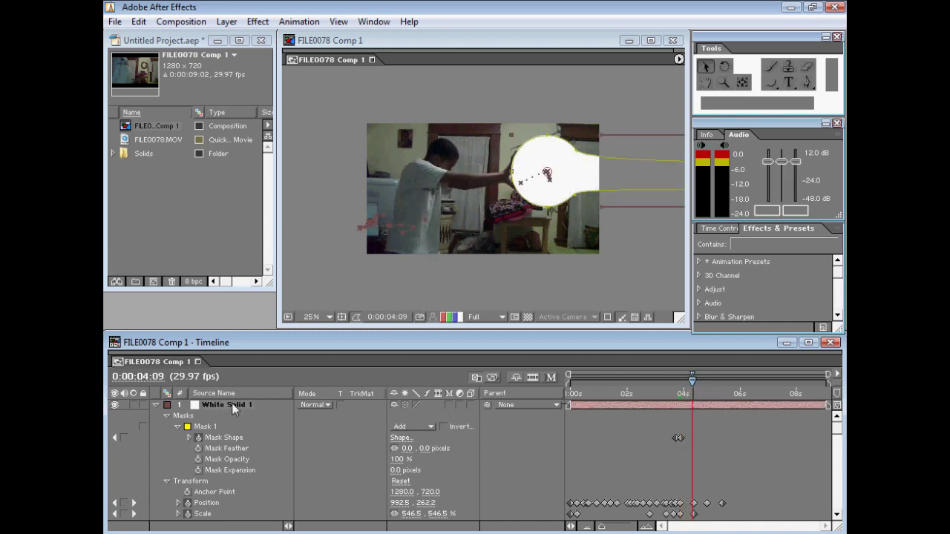
{"action": "right_click", "coordinate": [231, 405]}
{"action": "mouse_move", "coordinate": [314, 326]}
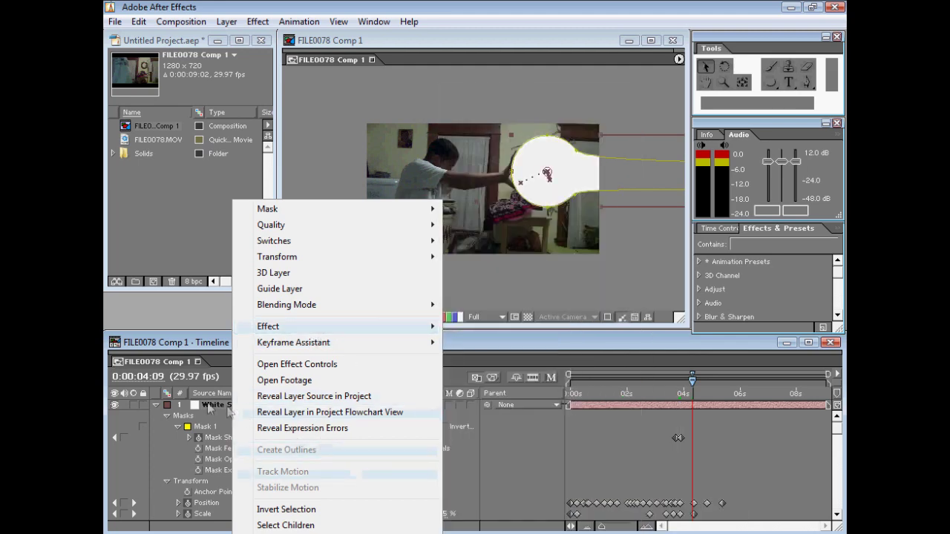
Step: Apply Trapcode Shine to White Solid 1 and move its Effect Controls aside
{"action": "mouse_move", "coordinate": [278, 327]}
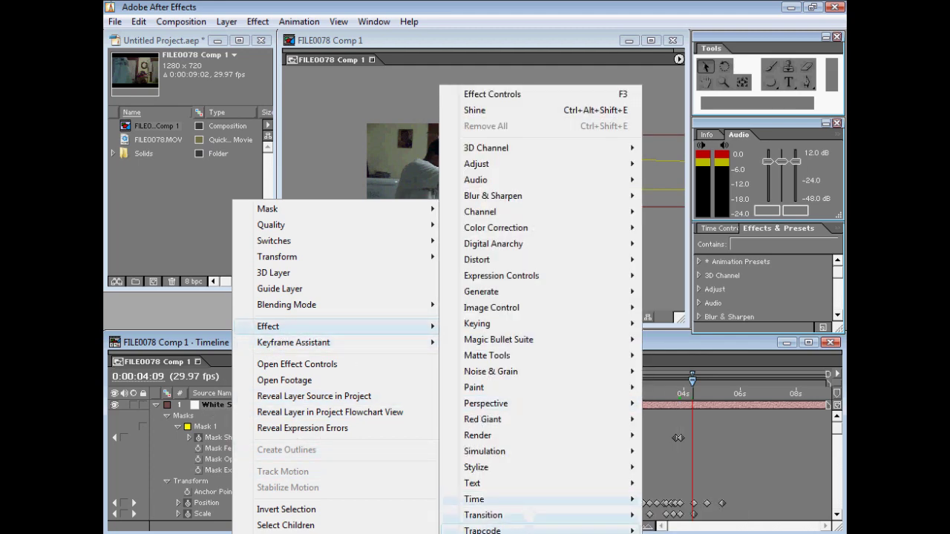
{"action": "mouse_move", "coordinate": [561, 528]}
{"action": "left_click", "coordinate": [710, 516]}
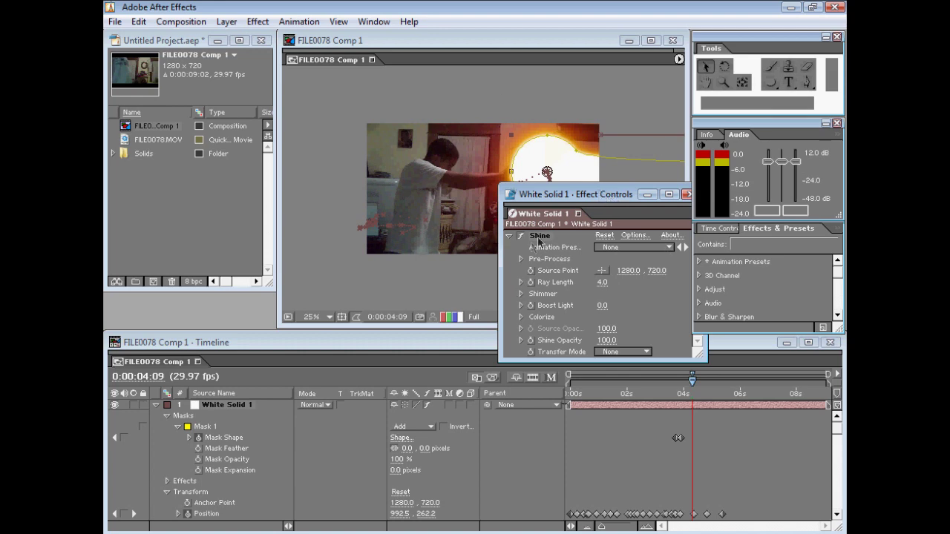
{"action": "left_click_drag", "start_coordinate": [572, 199], "coordinate": [217, 127]}
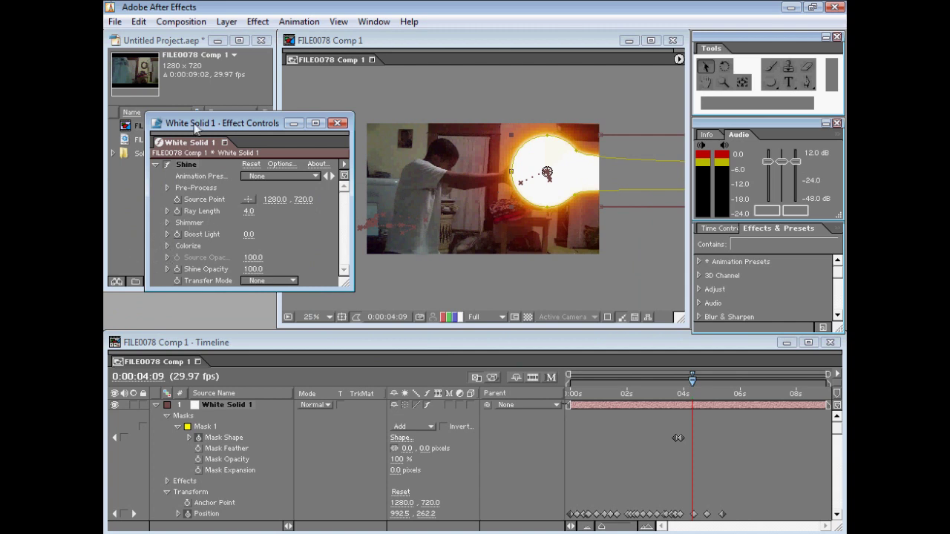
{"action": "left_click_drag", "start_coordinate": [195, 128], "coordinate": [168, 136]}
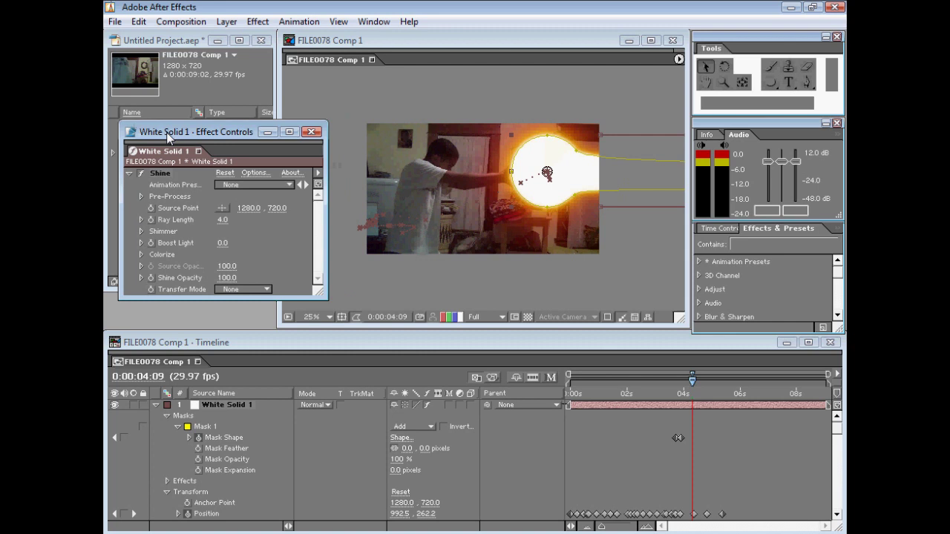
Step: Set Shine's Colorize scheme to Electric and scrub back to preview the blue glow
{"action": "left_click", "coordinate": [139, 255]}
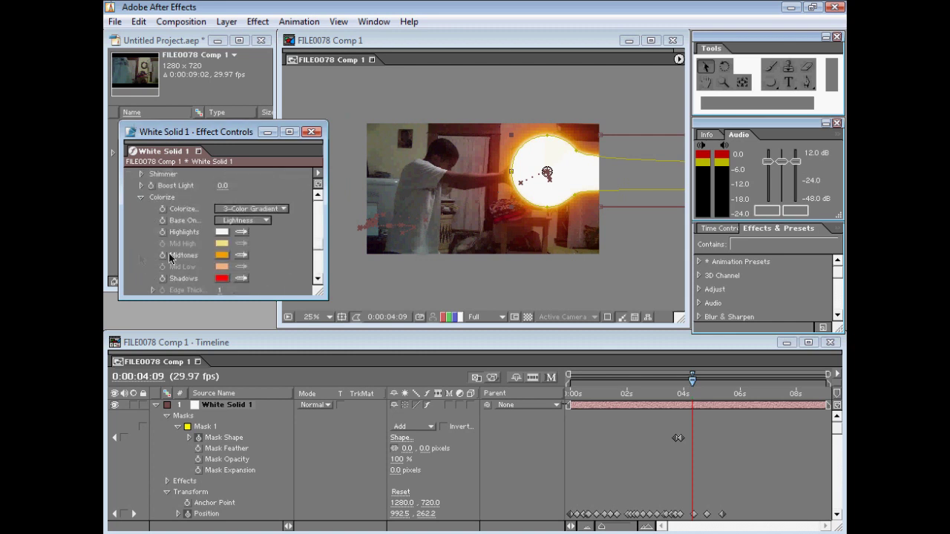
{"action": "left_click", "coordinate": [266, 213]}
{"action": "left_click", "coordinate": [265, 214]}
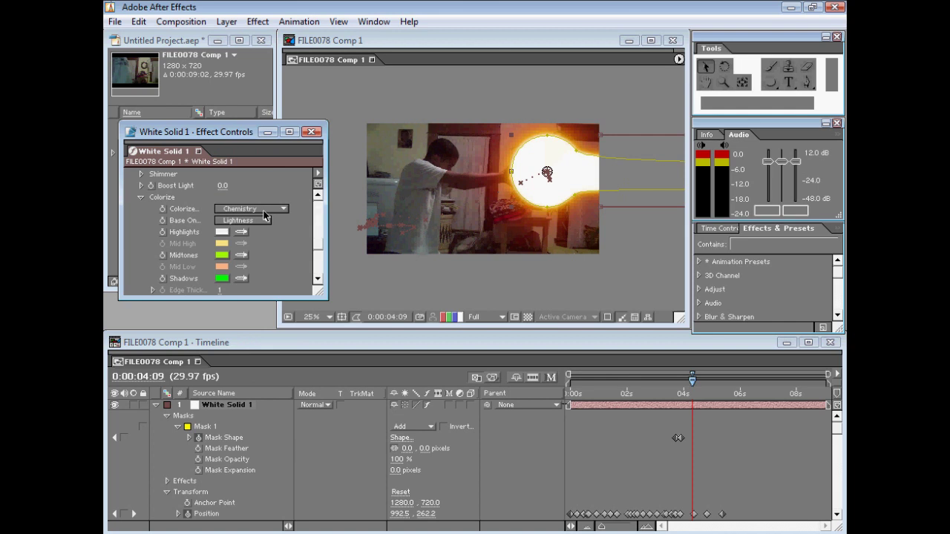
{"action": "left_click", "coordinate": [264, 213]}
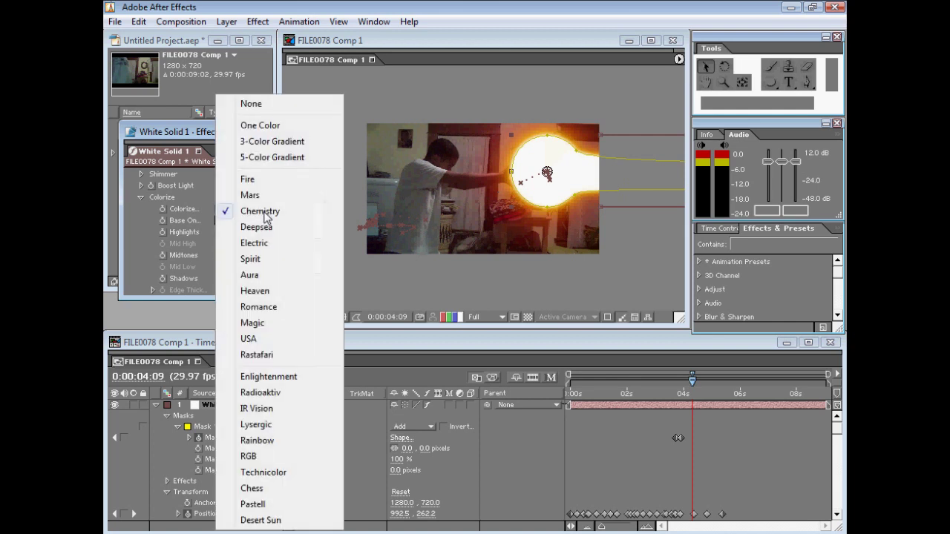
{"action": "left_click", "coordinate": [263, 244]}
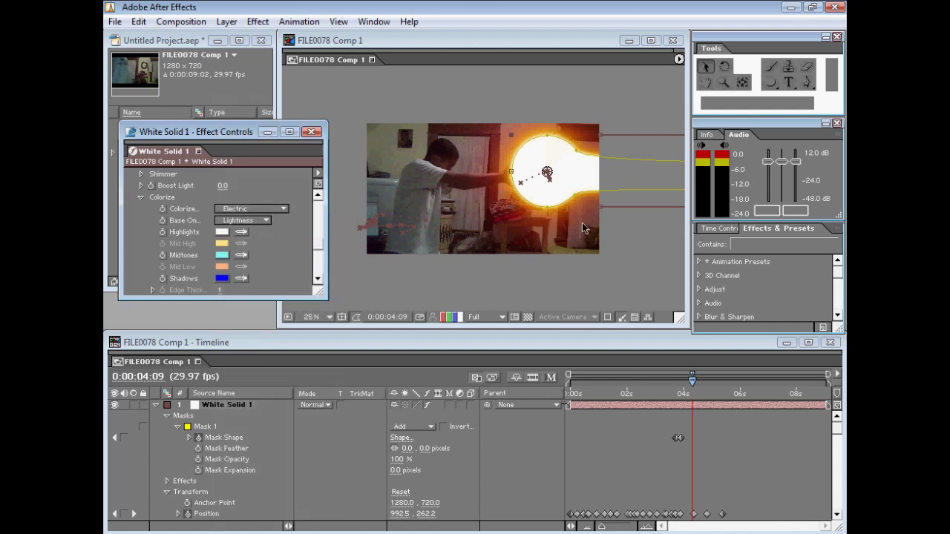
{"action": "left_click", "coordinate": [742, 445]}
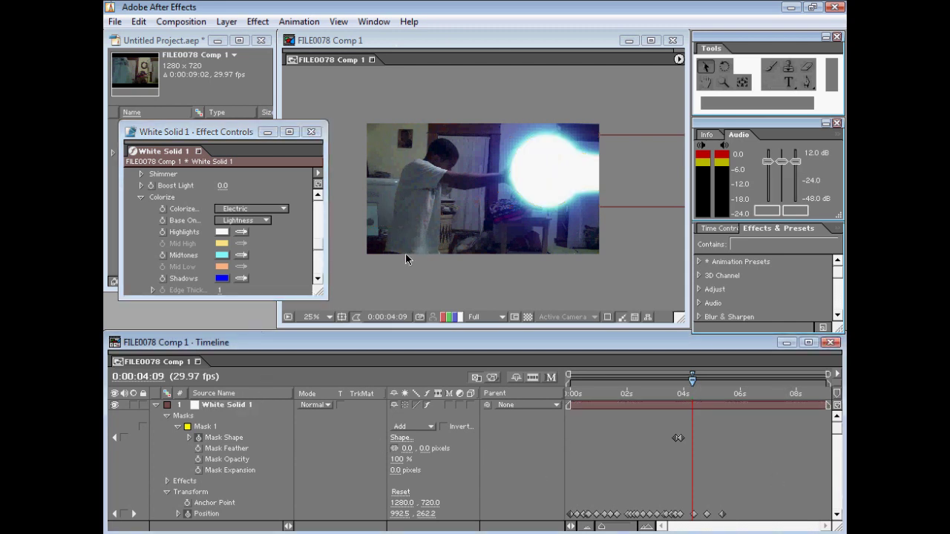
{"action": "left_click", "coordinate": [687, 382]}
{"action": "mouse_move", "coordinate": [567, 394]}
{"action": "left_mouse_down"}
{"action": "mouse_move", "coordinate": [593, 381]}
{"action": "mouse_move", "coordinate": [702, 387]}
{"action": "mouse_move", "coordinate": [681, 397]}
{"action": "left_mouse_up"}
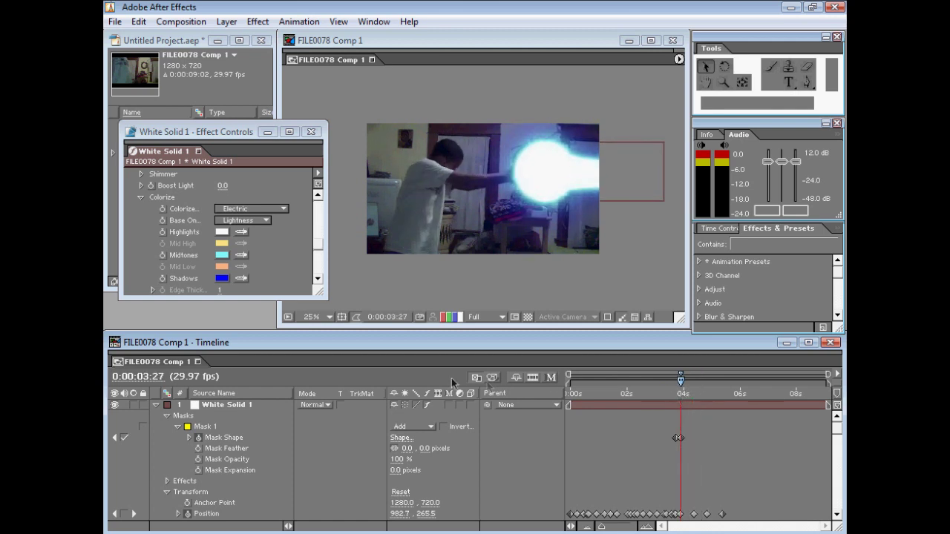
{"action": "left_click", "coordinate": [230, 405]}
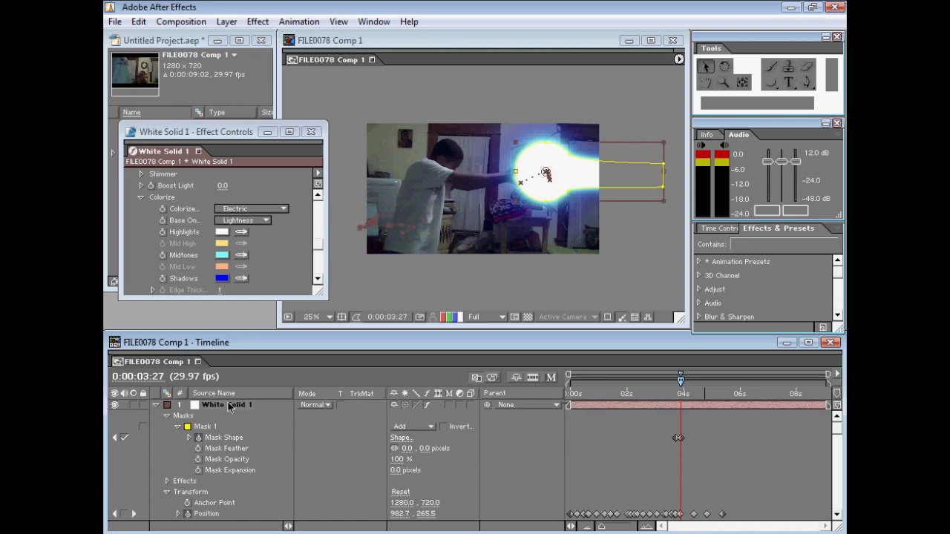
Step: Set White Solid 1's blending mode to Add and reposition the Effect Controls window
{"action": "left_click", "coordinate": [323, 405]}
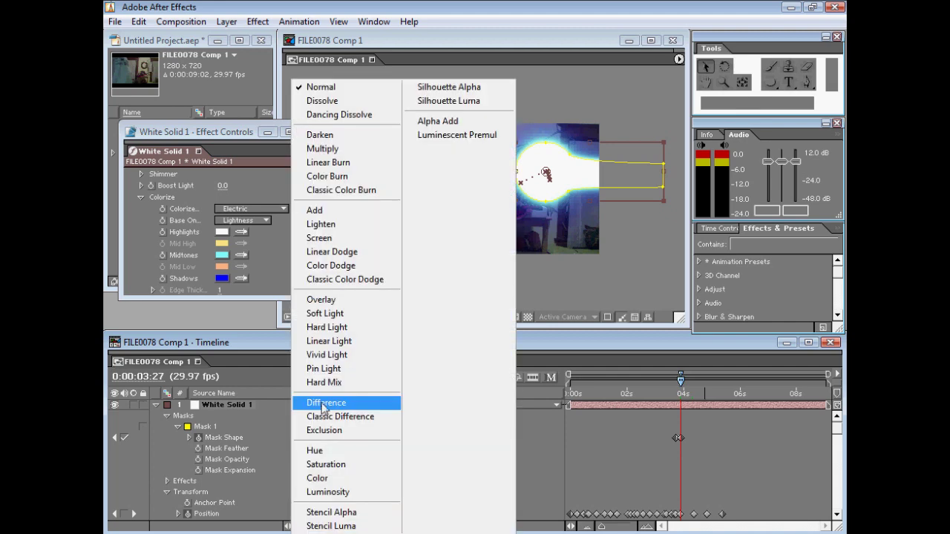
{"action": "left_click", "coordinate": [353, 213]}
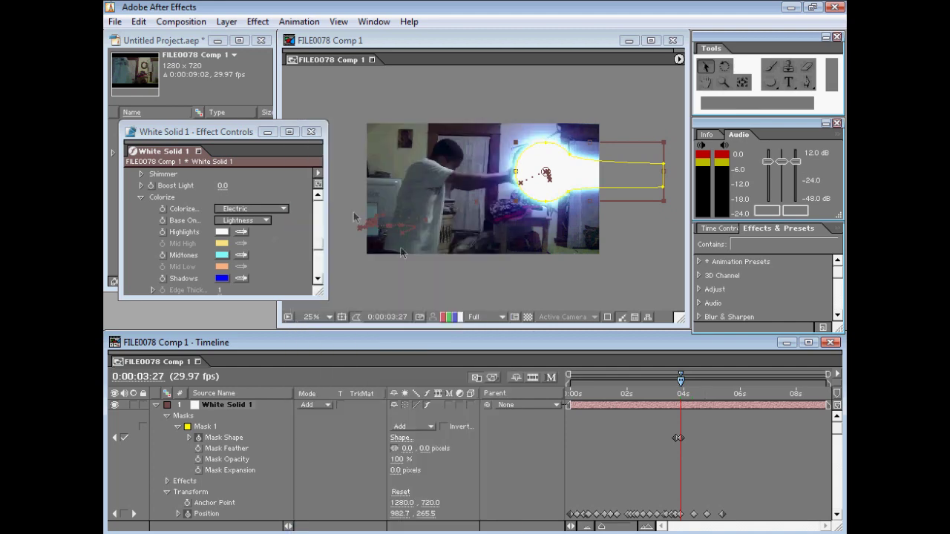
{"action": "left_click", "coordinate": [797, 459]}
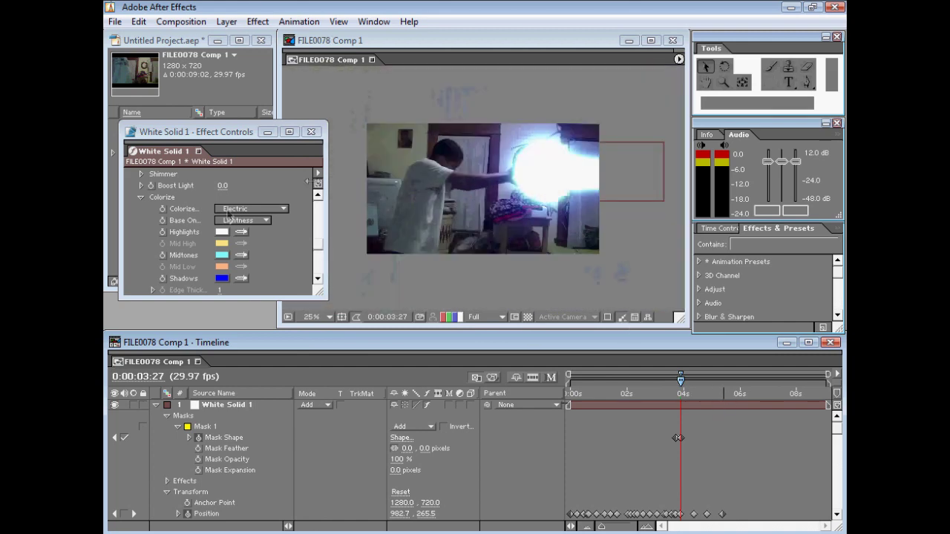
{"action": "scroll", "coordinate": [237, 219], "scroll_direction": "up", "scroll_amount": 1}
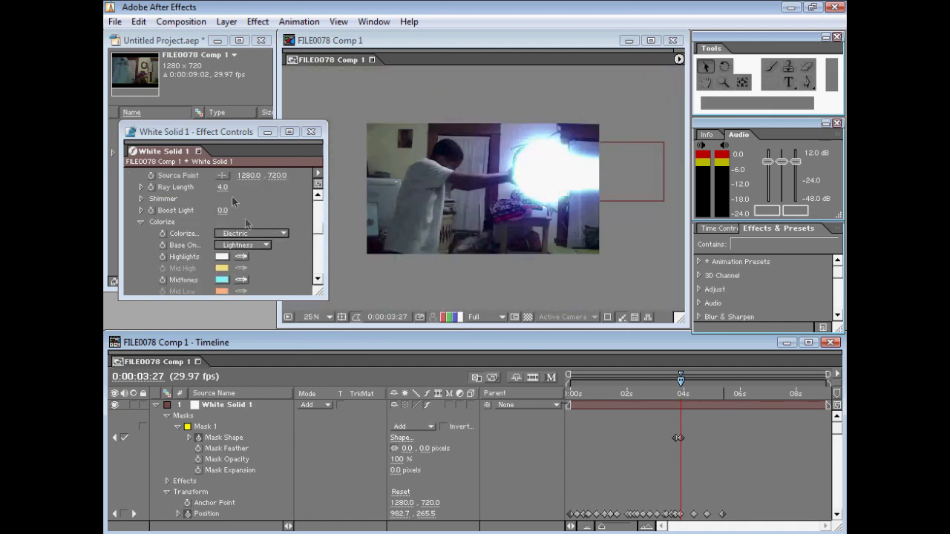
{"action": "left_click_drag", "start_coordinate": [219, 134], "coordinate": [264, 169]}
{"action": "scroll", "coordinate": [223, 252], "scroll_direction": "up", "scroll_amount": 2}
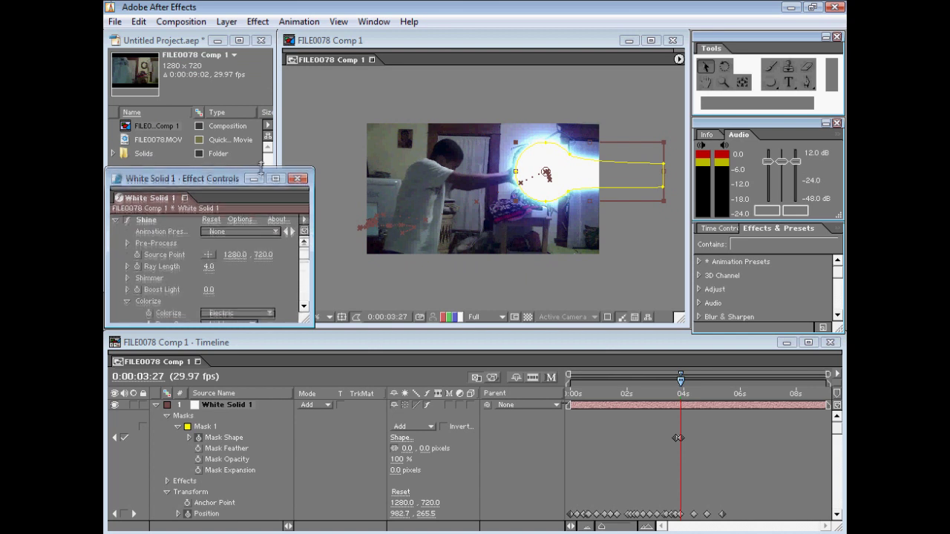
{"action": "left_click_drag", "start_coordinate": [314, 210], "coordinate": [310, 215]}
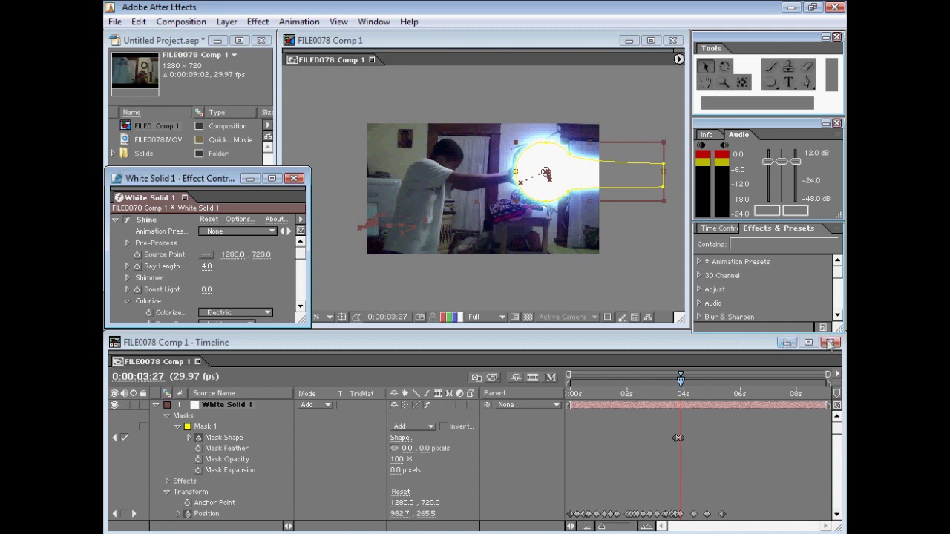
Step: Review the glow from 0:00:03:24 to 0:00:05:12, then close the Effect Controls panel
{"action": "left_click_drag", "start_coordinate": [680, 379], "coordinate": [663, 382]}
{"action": "mouse_move", "coordinate": [588, 393]}
{"action": "left_mouse_down"}
{"action": "mouse_move", "coordinate": [742, 391]}
{"action": "mouse_move", "coordinate": [594, 399]}
{"action": "left_mouse_up"}
{"action": "left_click_drag", "start_coordinate": [680, 397], "coordinate": [583, 394]}
{"action": "left_click", "coordinate": [724, 389]}
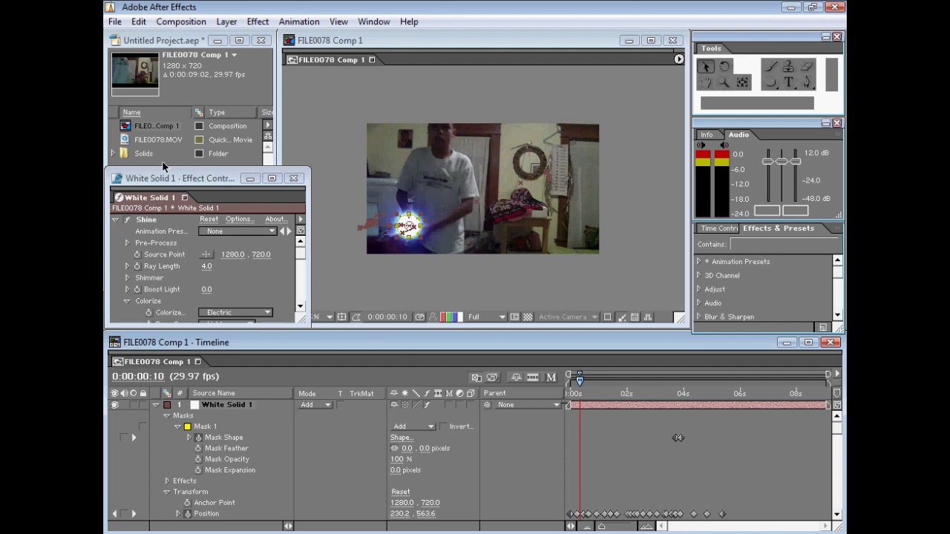
{"action": "left_click_drag", "start_coordinate": [157, 182], "coordinate": [157, 135]}
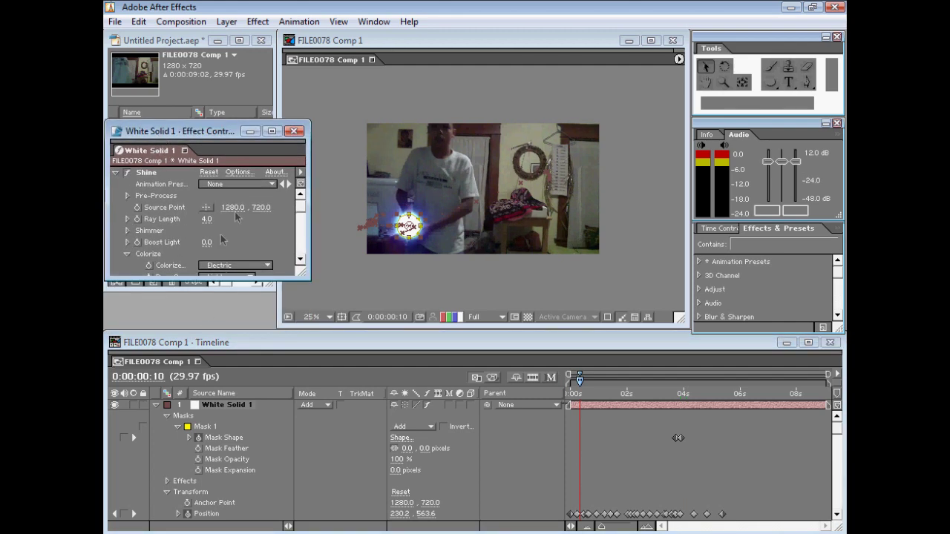
{"action": "left_click", "coordinate": [295, 134]}
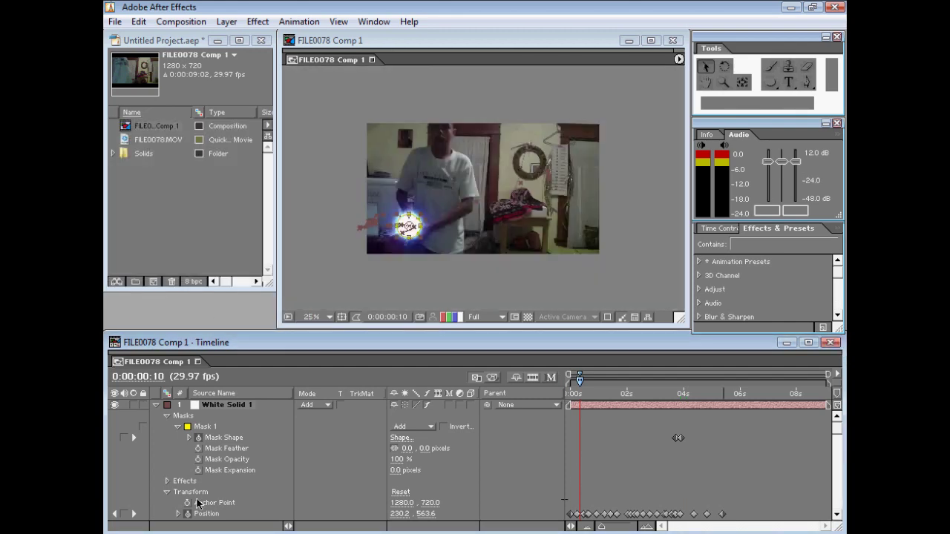
Step: Raise Shine's Shimmer Amount on White Solid 1 from 0 to 1190.0
{"action": "scroll", "coordinate": [194, 493], "scroll_direction": "down", "scroll_amount": 1}
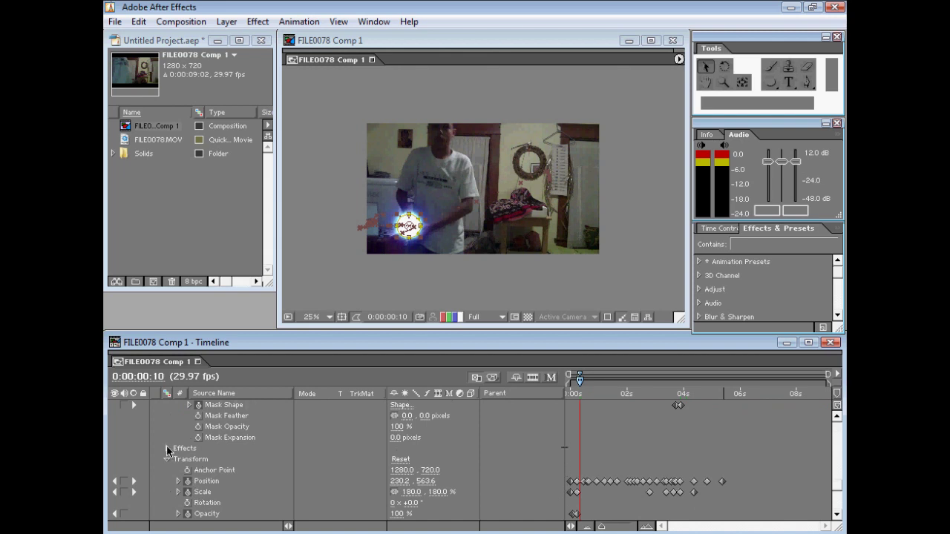
{"action": "left_click", "coordinate": [167, 449]}
{"action": "left_click", "coordinate": [178, 460]}
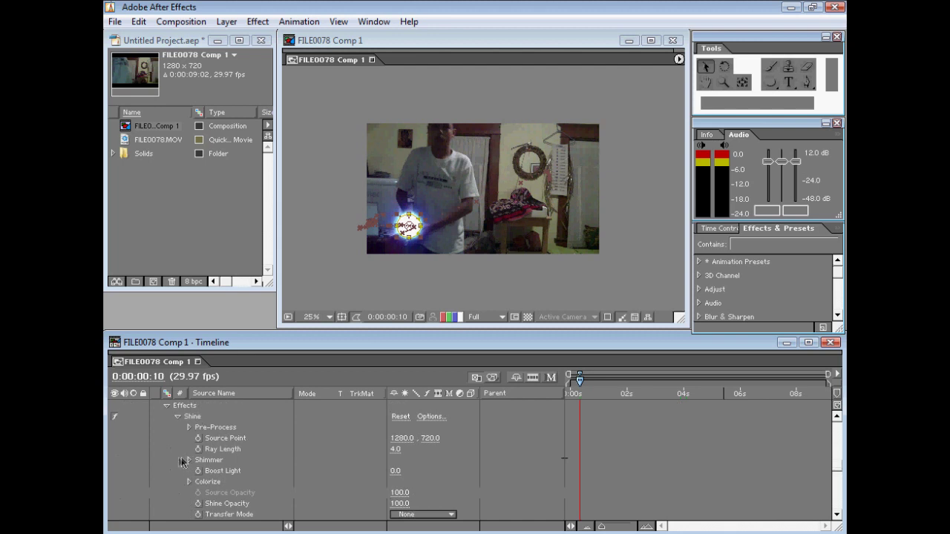
{"action": "left_click", "coordinate": [188, 460]}
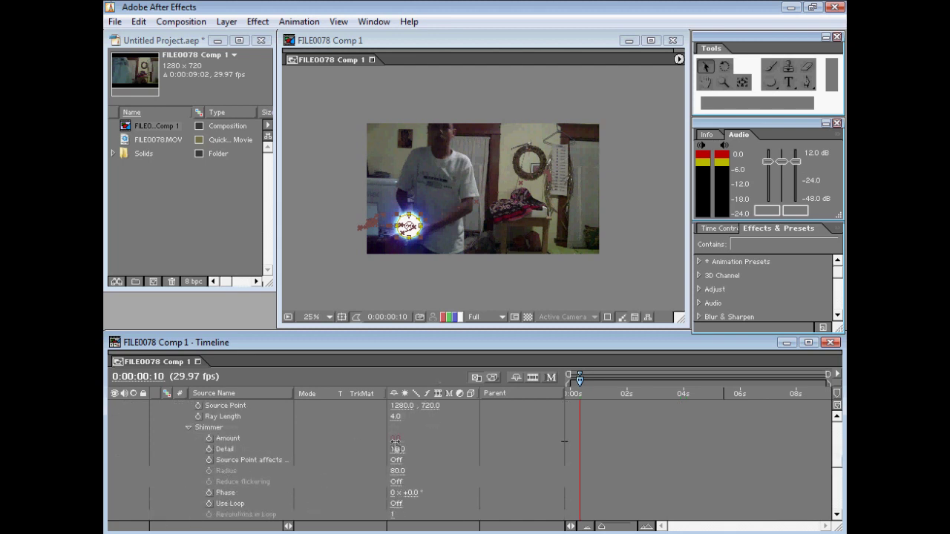
{"action": "left_click_drag", "start_coordinate": [395, 439], "coordinate": [438, 433]}
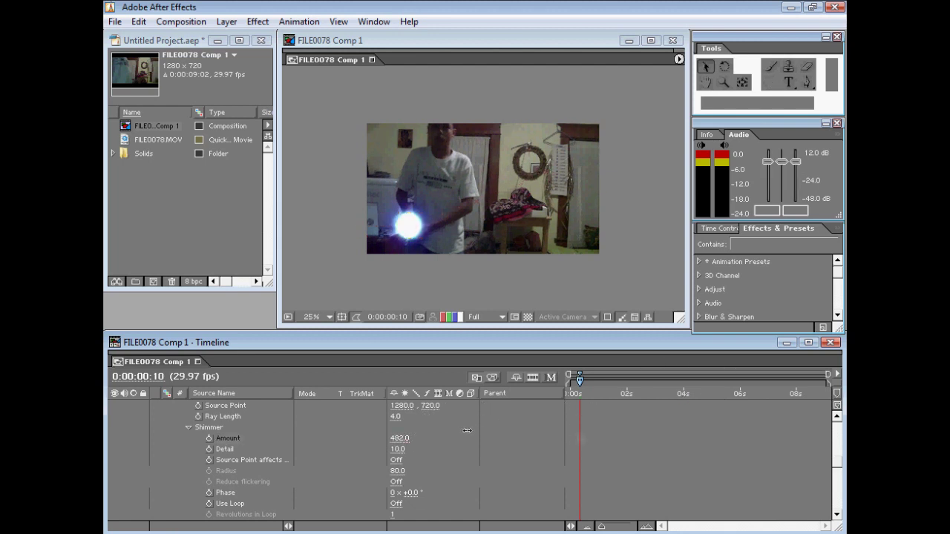
{"action": "left_click_drag", "start_coordinate": [501, 428], "coordinate": [842, 374]}
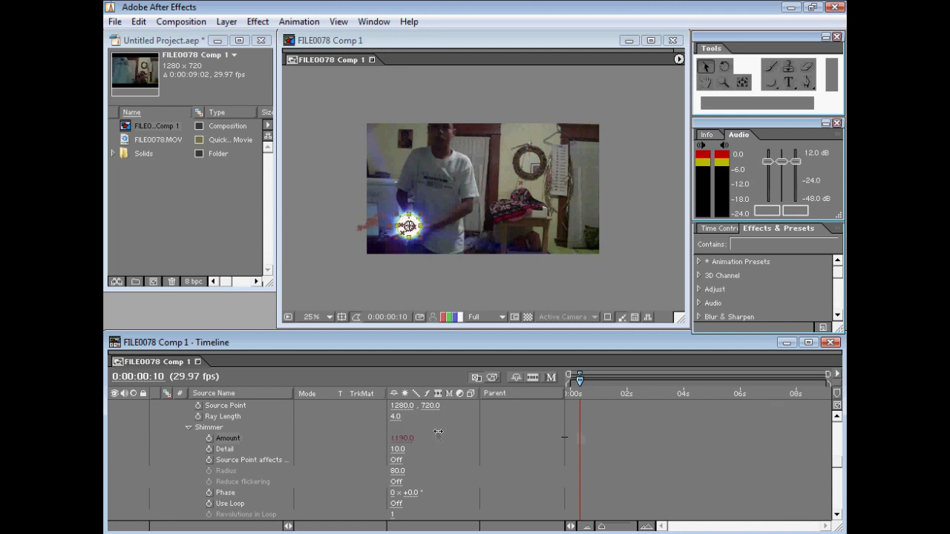
Step: Scrub forward to preview the blue-white glow at the hands around 0:00:01:27
{"action": "left_click", "coordinate": [401, 439]}
{"action": "left_click_drag", "start_coordinate": [580, 380], "coordinate": [584, 380]}
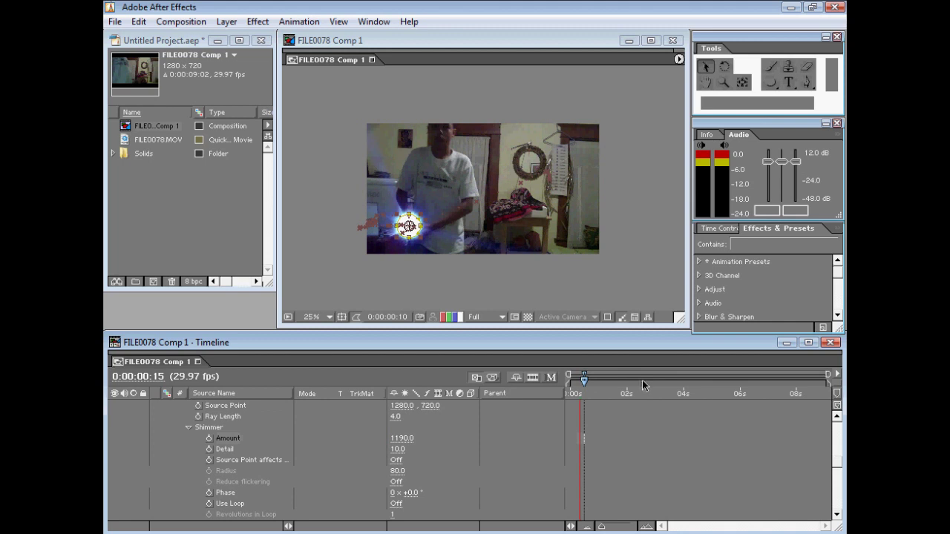
{"action": "left_click_drag", "start_coordinate": [642, 380], "coordinate": [624, 387]}
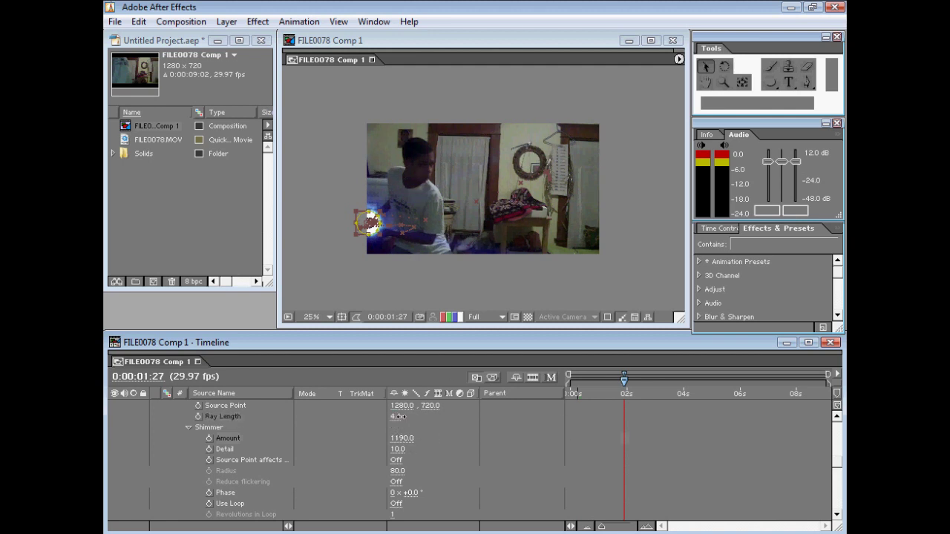
Step: Lengthen Shine's Ray Length from 4.0 to 8.0 so long blue rays stream from the ball
{"action": "left_click_drag", "start_coordinate": [403, 418], "coordinate": [422, 418]}
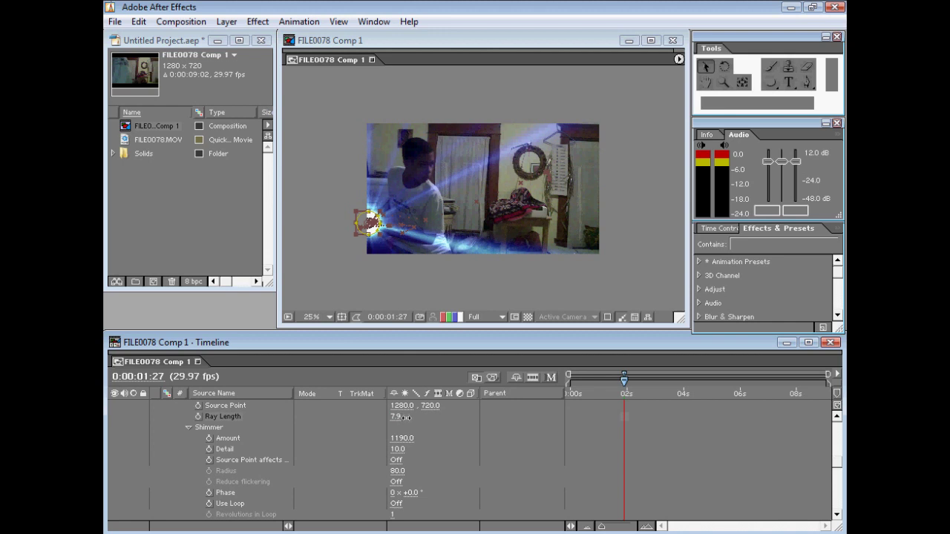
{"action": "left_click_drag", "start_coordinate": [406, 418], "coordinate": [402, 420]}
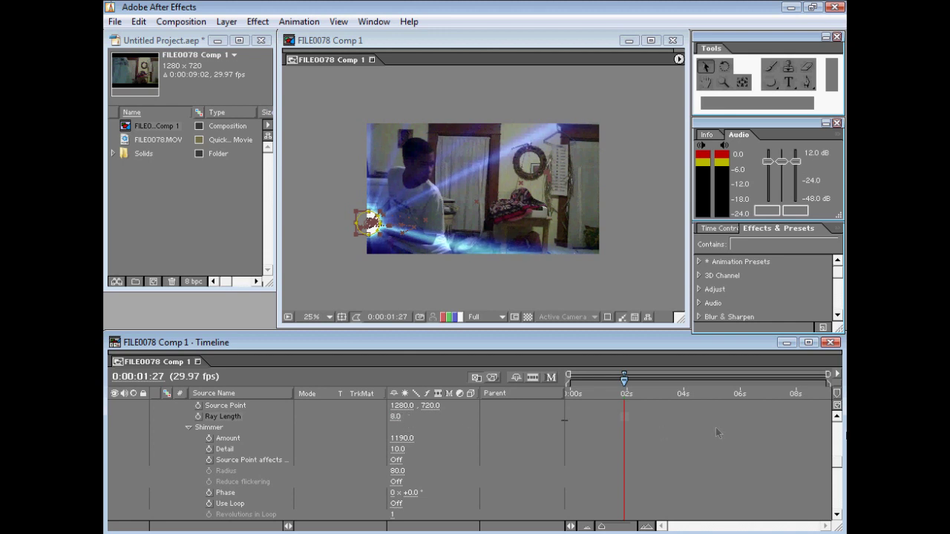
{"action": "scroll", "coordinate": [742, 445], "scroll_direction": "up", "scroll_amount": 5}
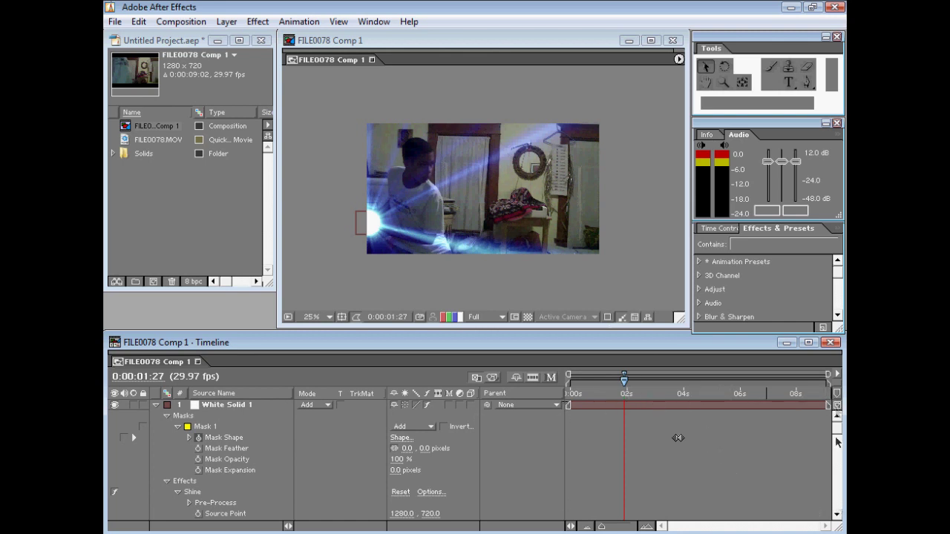
Step: Return to the comp start and set a Shimmer Phase keyframe at 0 revolutions
{"action": "left_click_drag", "start_coordinate": [836, 442], "coordinate": [823, 450]}
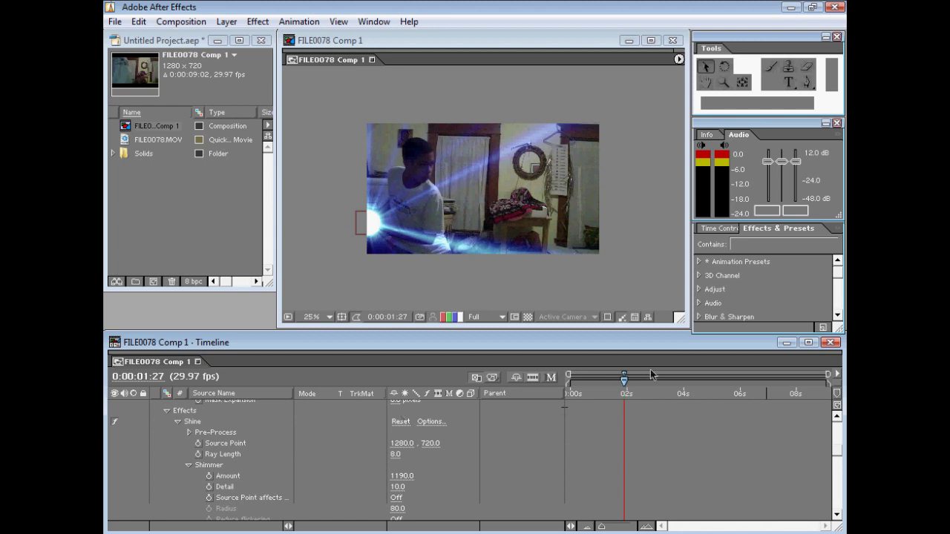
{"action": "mouse_move", "coordinate": [624, 379]}
{"action": "left_mouse_down"}
{"action": "mouse_move", "coordinate": [568, 380]}
{"action": "mouse_move", "coordinate": [664, 380]}
{"action": "mouse_move", "coordinate": [568, 394]}
{"action": "left_mouse_up"}
{"action": "scroll", "coordinate": [361, 505], "scroll_direction": "down", "scroll_amount": 1}
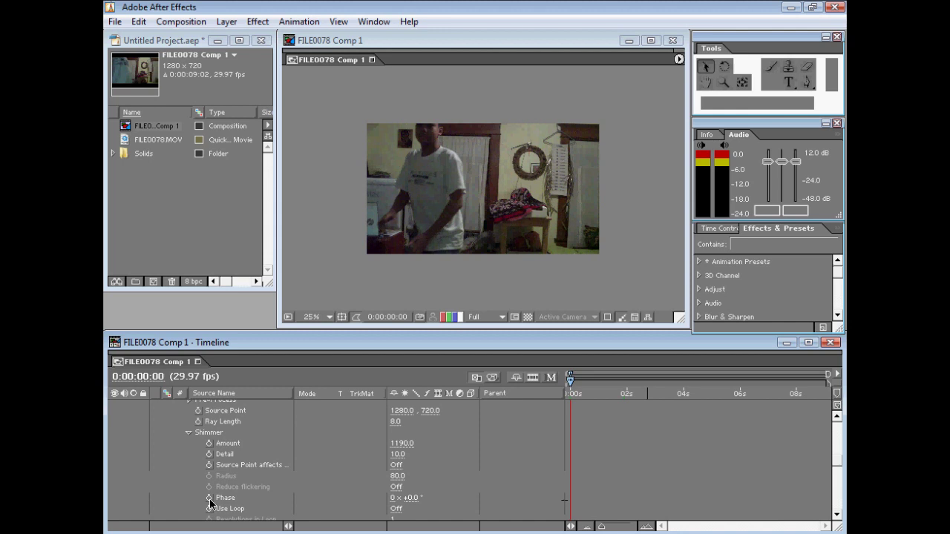
{"action": "left_click", "coordinate": [208, 498]}
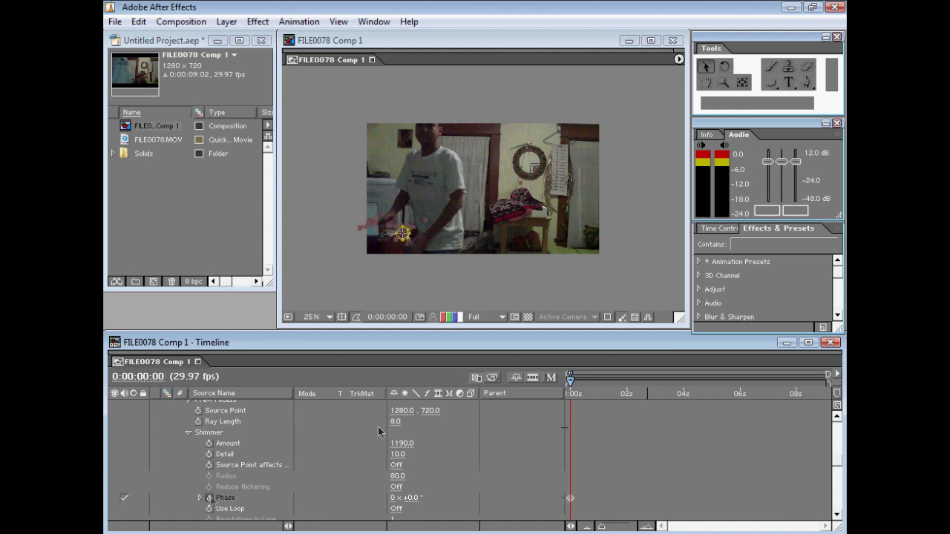
Step: Near the comp's end, key Shimmer Phase at 7 revolutions and scrub to preview the spin
{"action": "key", "text": "Page_Down"}
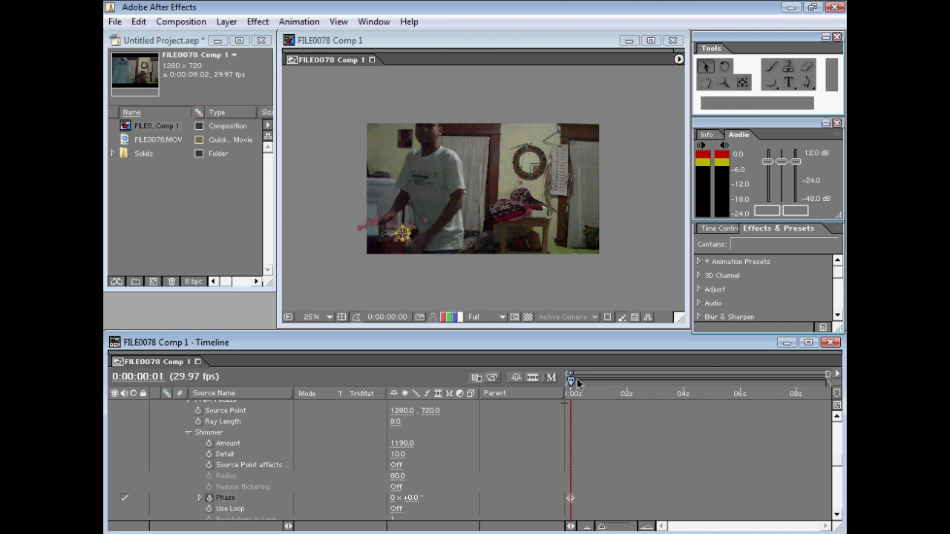
{"action": "left_click_drag", "start_coordinate": [577, 383], "coordinate": [841, 383]}
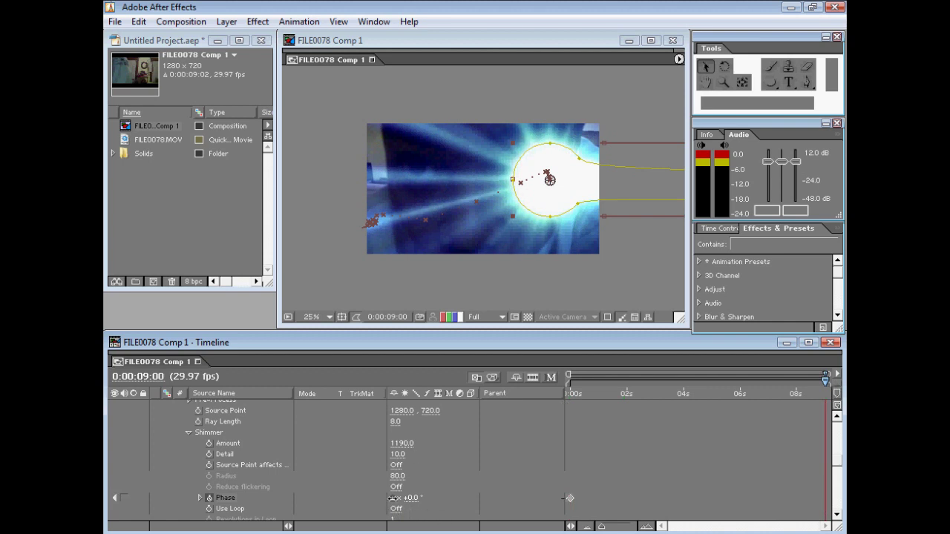
{"action": "left_click_drag", "start_coordinate": [391, 498], "coordinate": [400, 503]}
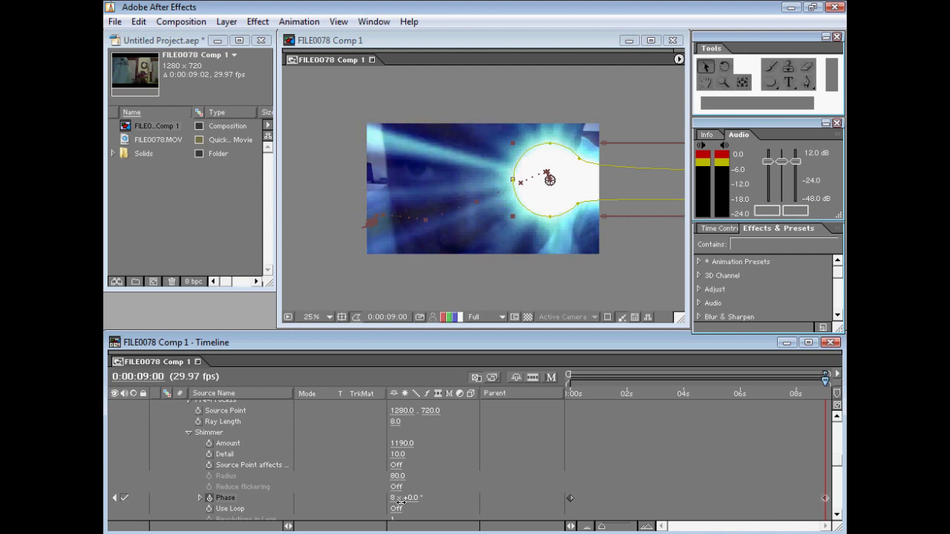
{"action": "left_click_drag", "start_coordinate": [400, 502], "coordinate": [398, 502]}
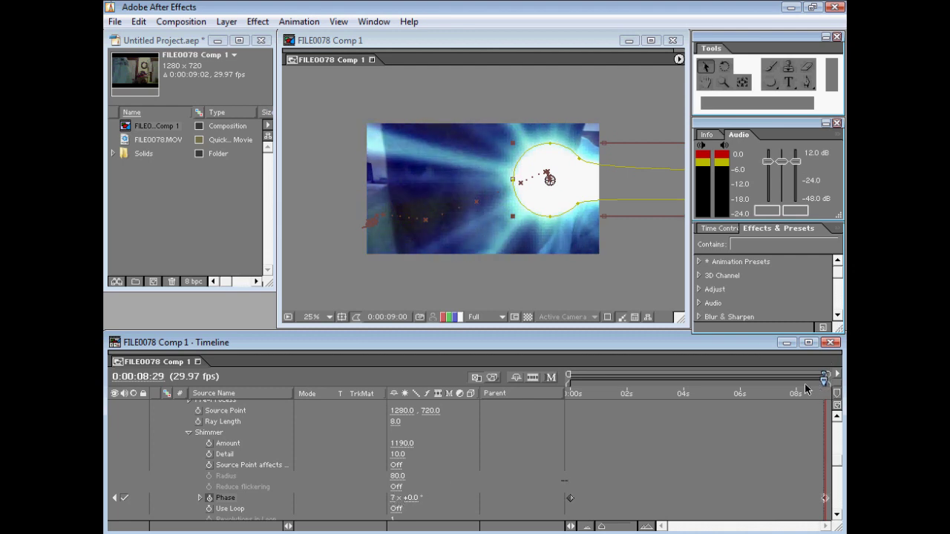
{"action": "left_click_drag", "start_coordinate": [568, 394], "coordinate": [663, 381]}
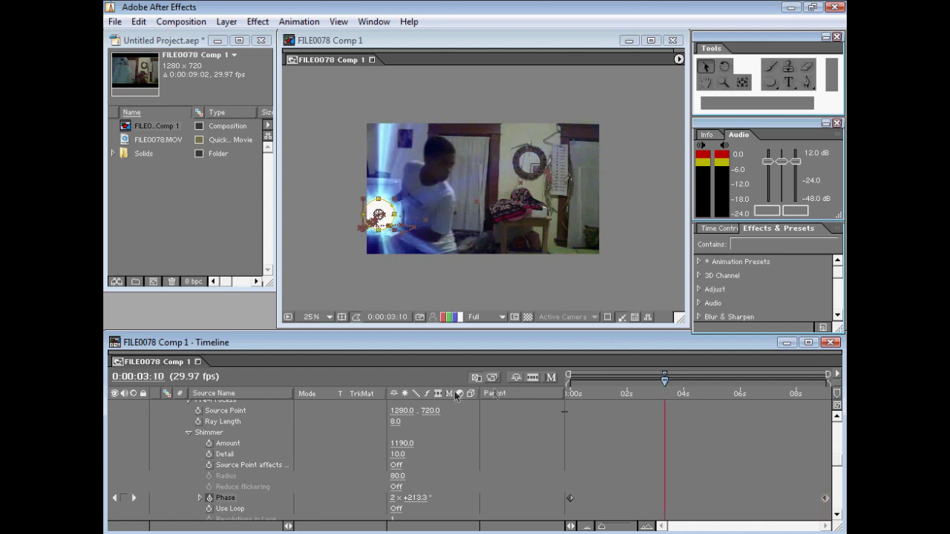
Step: Keyframe Shimmer Amount at 1190.0 at 0:00:03:14, then drop it to 0.0 at 0:00:03:24
{"action": "left_click_drag", "start_coordinate": [665, 378], "coordinate": [669, 377]}
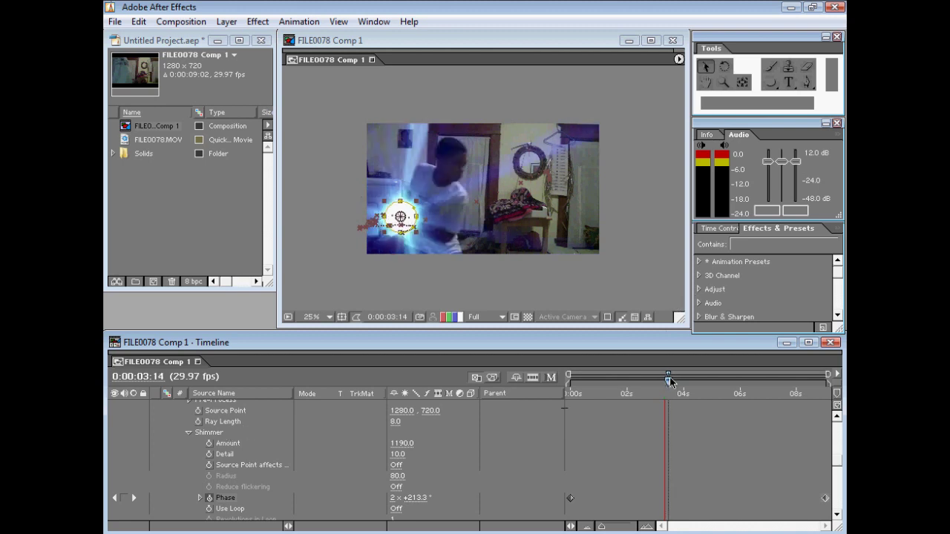
{"action": "left_click", "coordinate": [207, 443]}
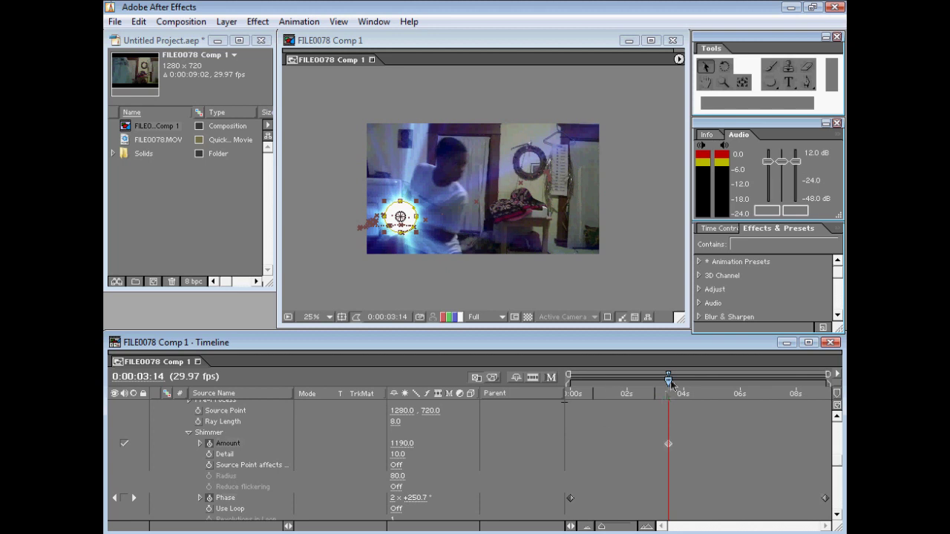
{"action": "left_click_drag", "start_coordinate": [669, 384], "coordinate": [678, 383]}
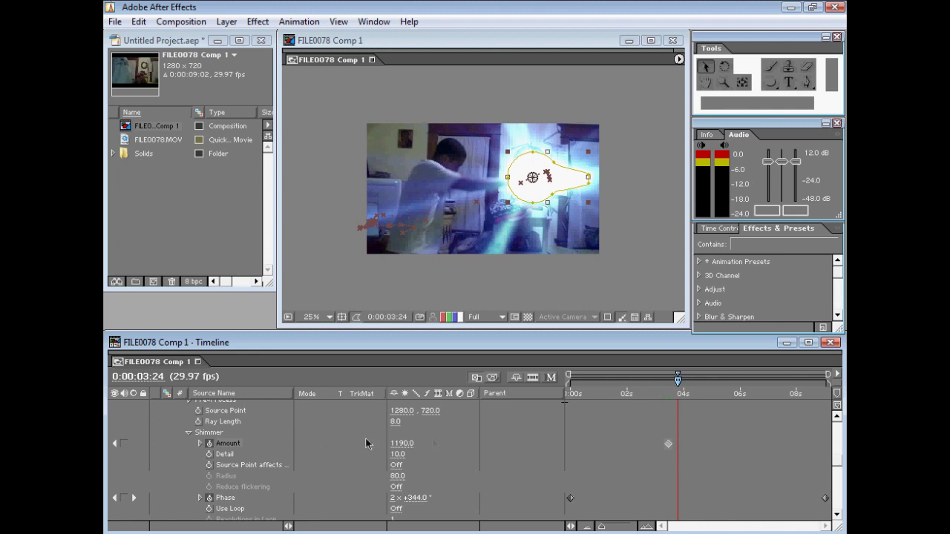
{"action": "left_click_drag", "start_coordinate": [398, 442], "coordinate": [374, 444]}
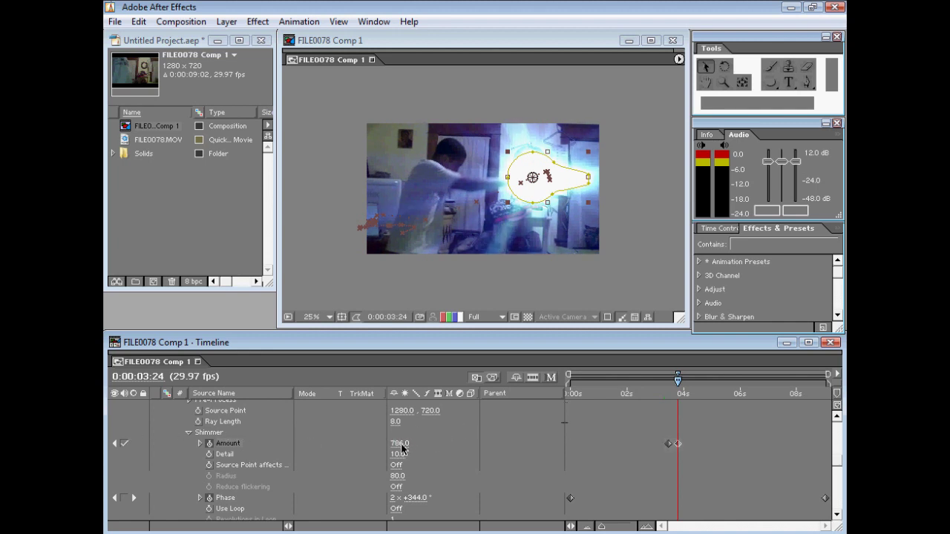
{"action": "type", "text": "0"}
{"action": "key", "text": "Return"}
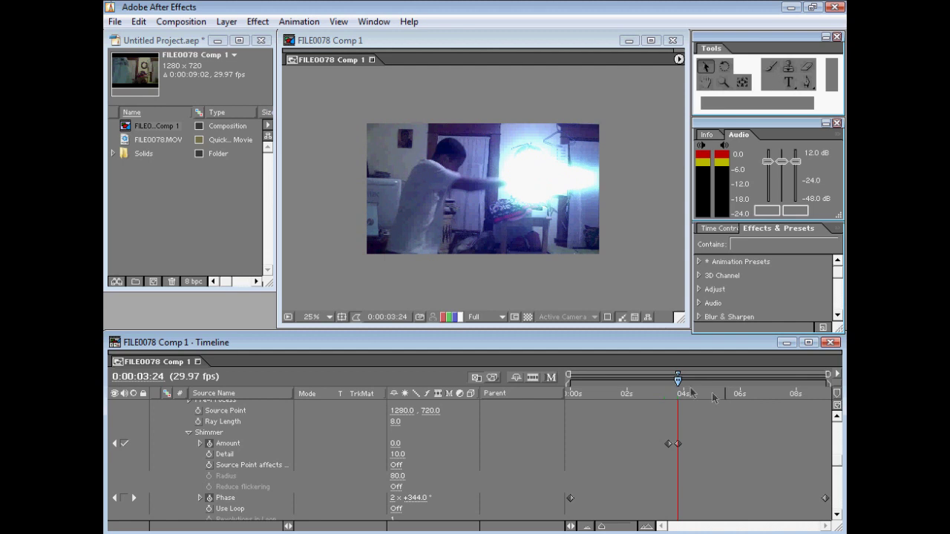
{"action": "left_click_drag", "start_coordinate": [677, 381], "coordinate": [741, 381]}
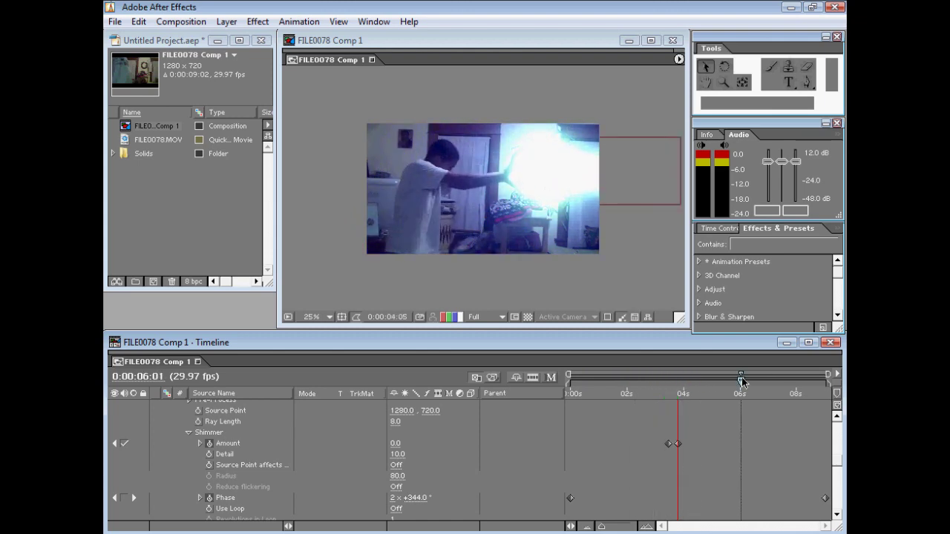
{"action": "key", "text": "Home"}
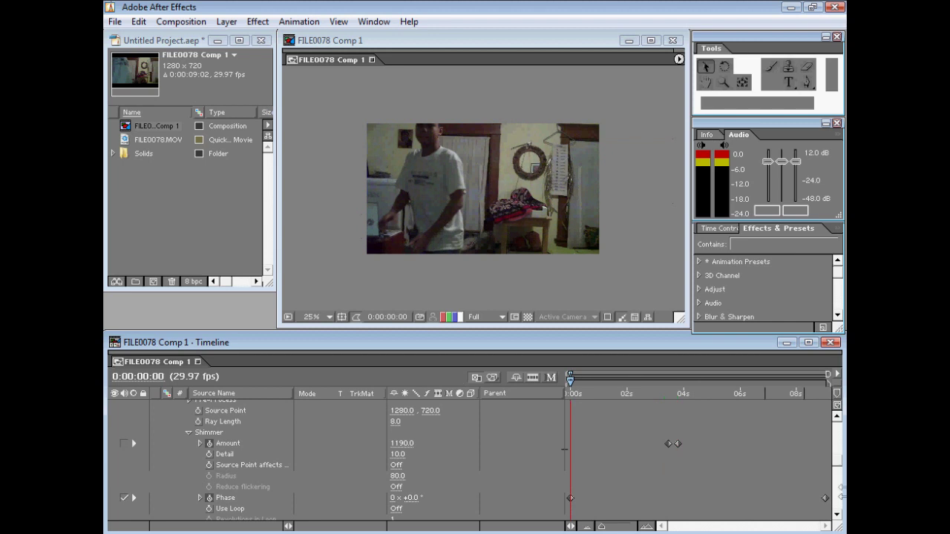
{"action": "left_click_drag", "start_coordinate": [838, 478], "coordinate": [838, 328]}
{"action": "left_click_drag", "start_coordinate": [838, 462], "coordinate": [837, 415]}
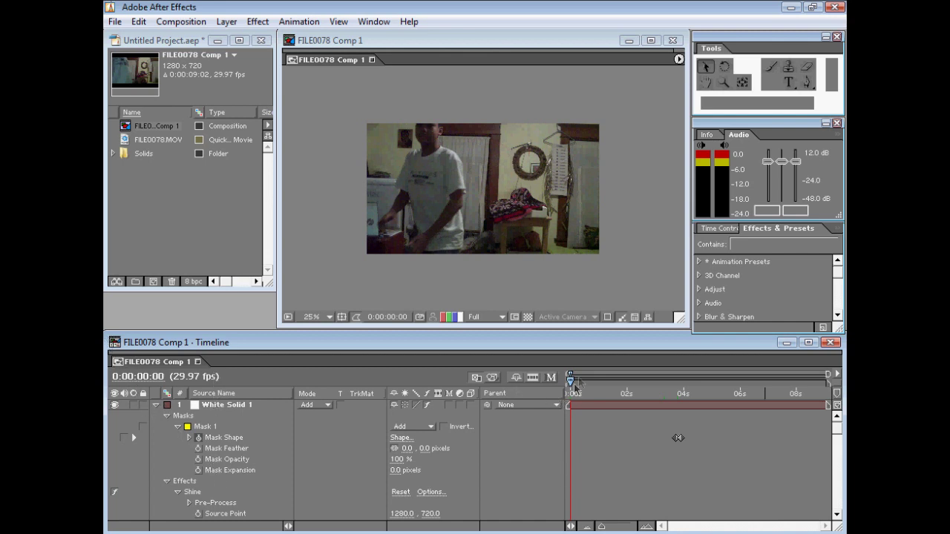
Step: Scrub through the ball's motion to find the clip's end point near 5 seconds
{"action": "left_click_drag", "start_coordinate": [575, 386], "coordinate": [646, 408]}
{"action": "left_click_drag", "start_coordinate": [575, 407], "coordinate": [707, 395]}
{"action": "left_click", "coordinate": [734, 392]}
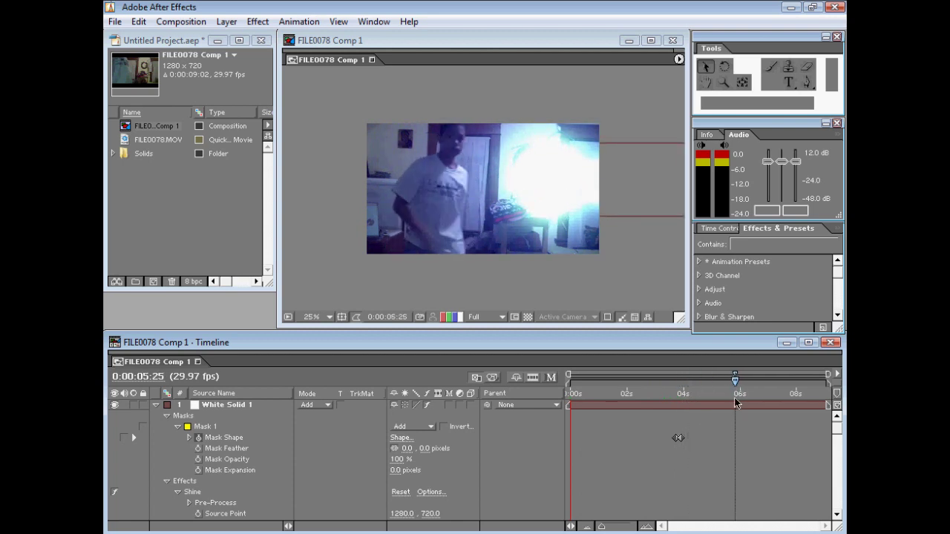
{"action": "left_click_drag", "start_coordinate": [735, 403], "coordinate": [725, 399]}
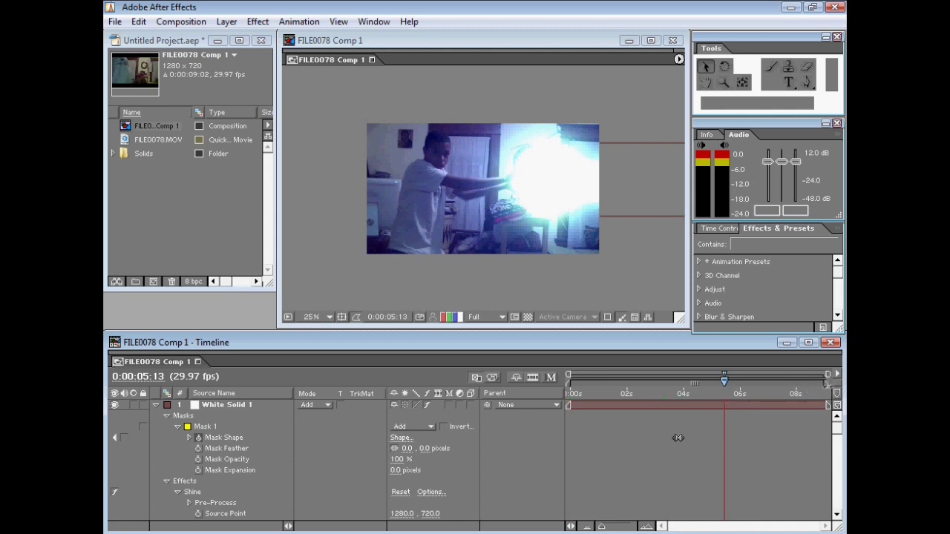
Step: End the work area near 5 seconds and trim the comp to the work area
{"action": "left_click_drag", "start_coordinate": [827, 383], "coordinate": [727, 395]}
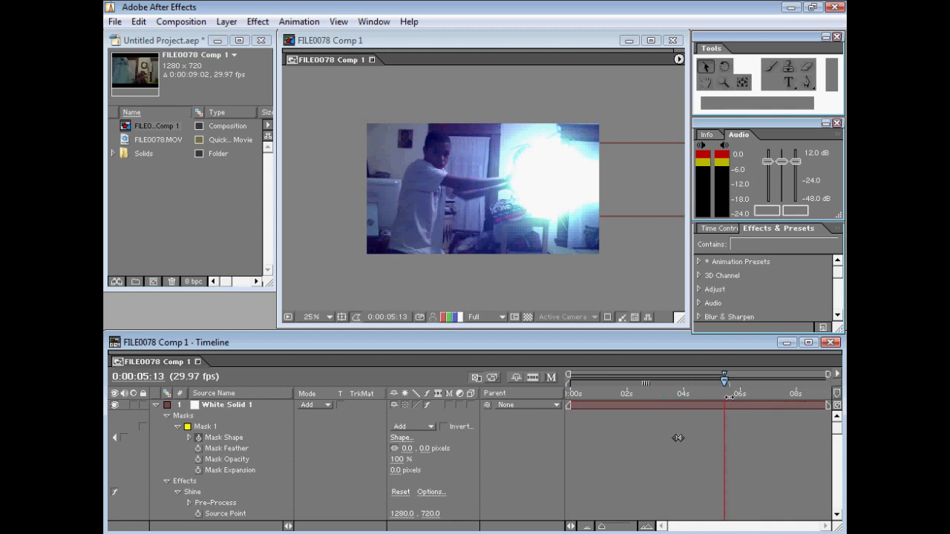
{"action": "left_click", "coordinate": [180, 21]}
{"action": "left_click", "coordinate": [218, 109]}
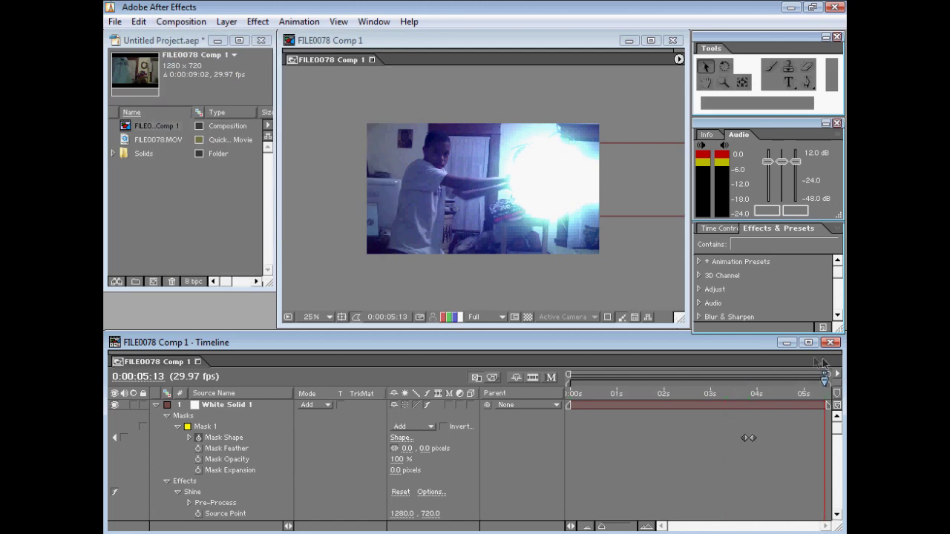
Step: Play back the trimmed comp and review the frames around the 0:00:03:23 keyframe
{"action": "key", "text": "space"}
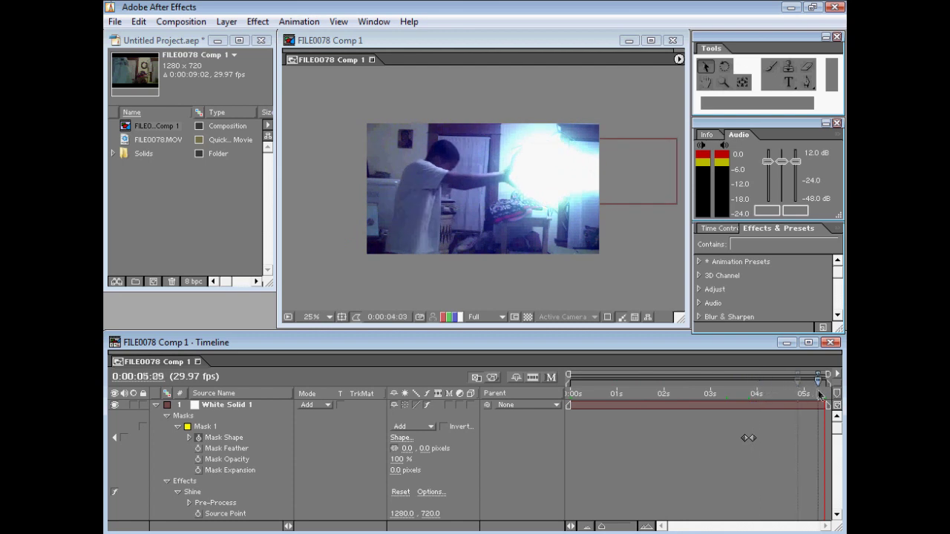
{"action": "left_click", "coordinate": [772, 386]}
{"action": "left_click_drag", "start_coordinate": [774, 387], "coordinate": [588, 396]}
{"action": "key", "text": "k"}
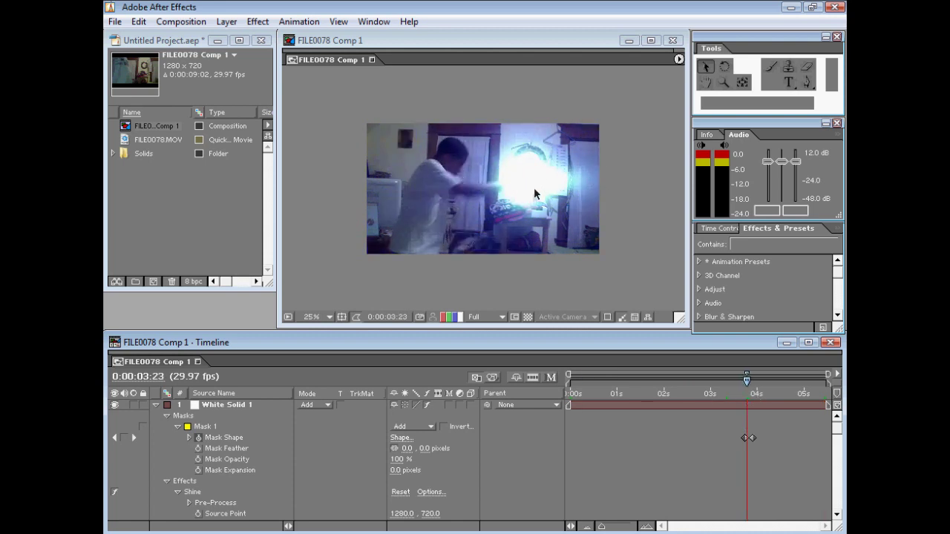
{"action": "left_click_drag", "start_coordinate": [747, 382], "coordinate": [842, 387]}
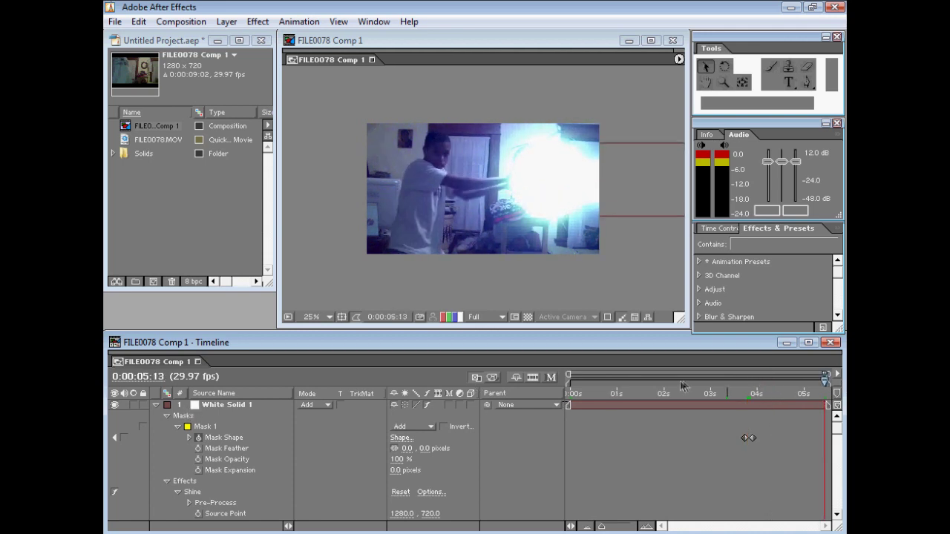
Step: Switch off the Shine effect on White Solid 1, leaving a plain white ball
{"action": "scroll", "coordinate": [211, 496], "scroll_direction": "down", "scroll_amount": 1}
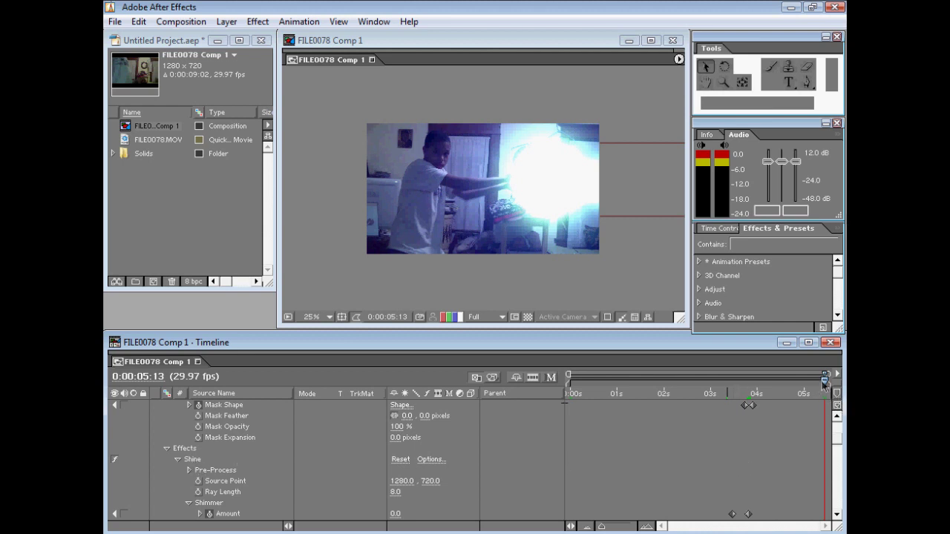
{"action": "left_click_drag", "start_coordinate": [824, 382], "coordinate": [799, 395]}
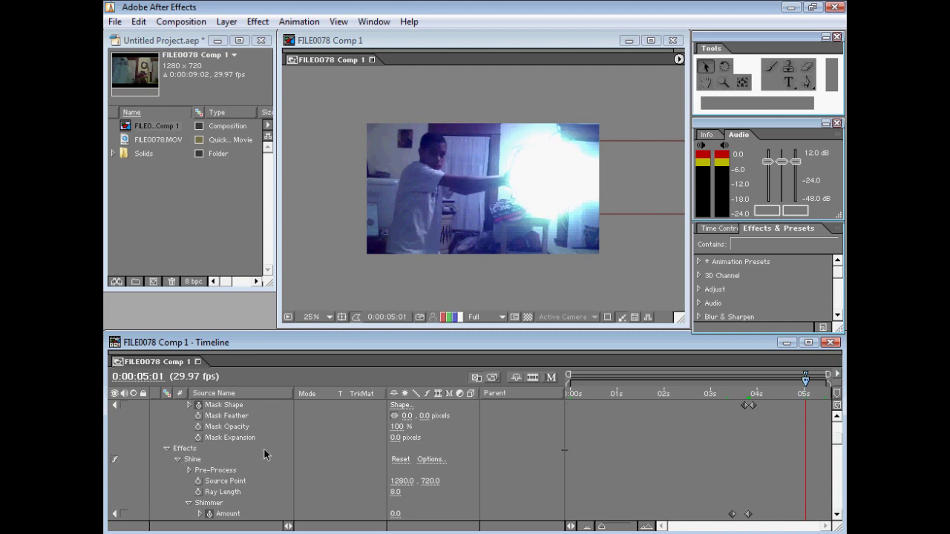
{"action": "left_click", "coordinate": [113, 459]}
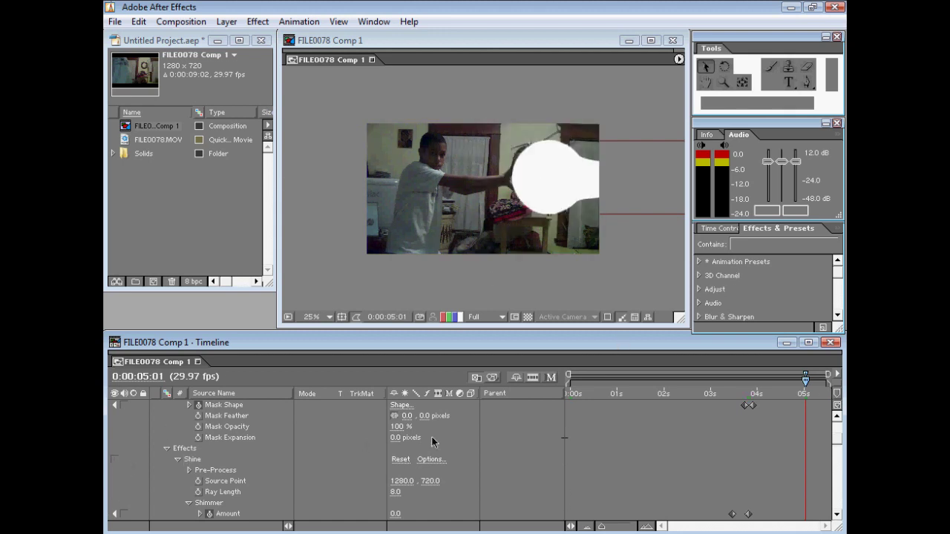
Step: Collapse the effects list and add Stylize > Glow to White Solid 1 below Shine
{"action": "left_click", "coordinate": [167, 449]}
{"action": "right_click", "coordinate": [213, 407]}
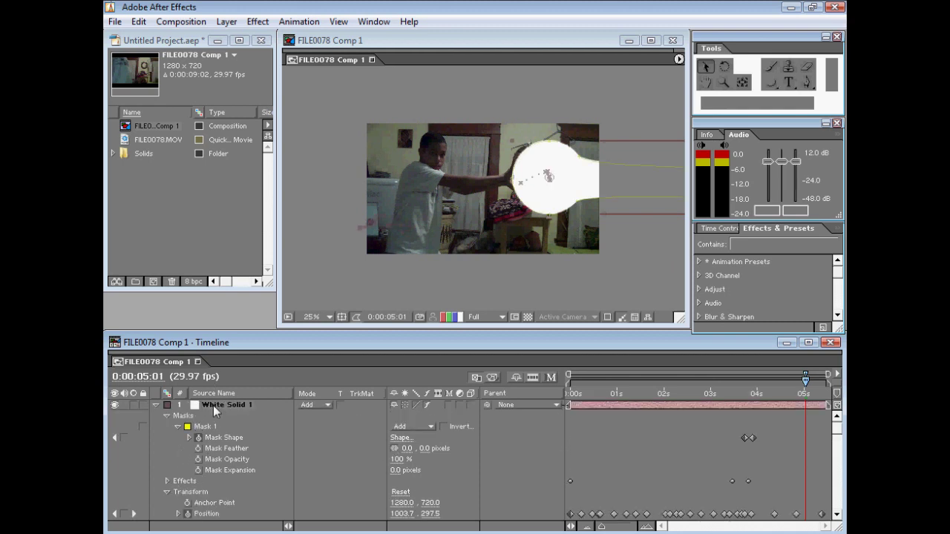
{"action": "mouse_move", "coordinate": [289, 334]}
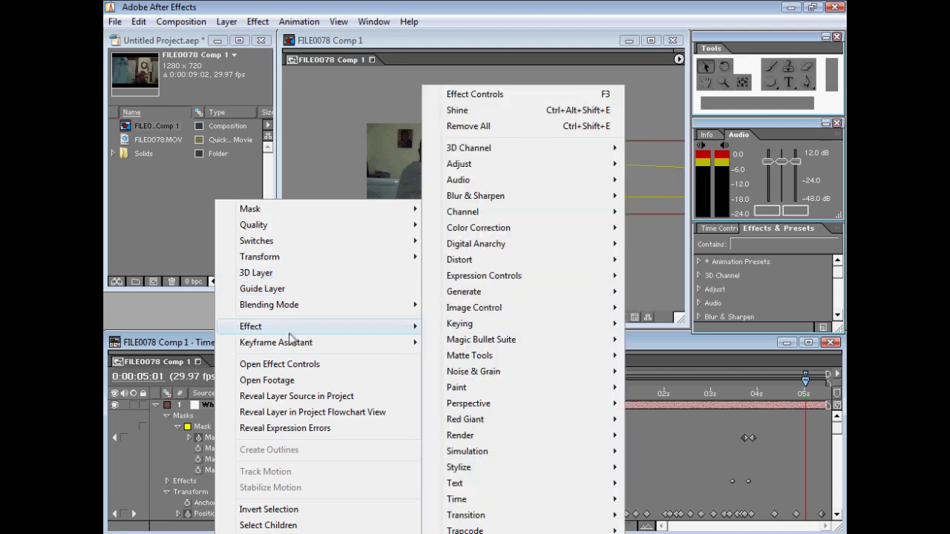
{"action": "mouse_move", "coordinate": [575, 478]}
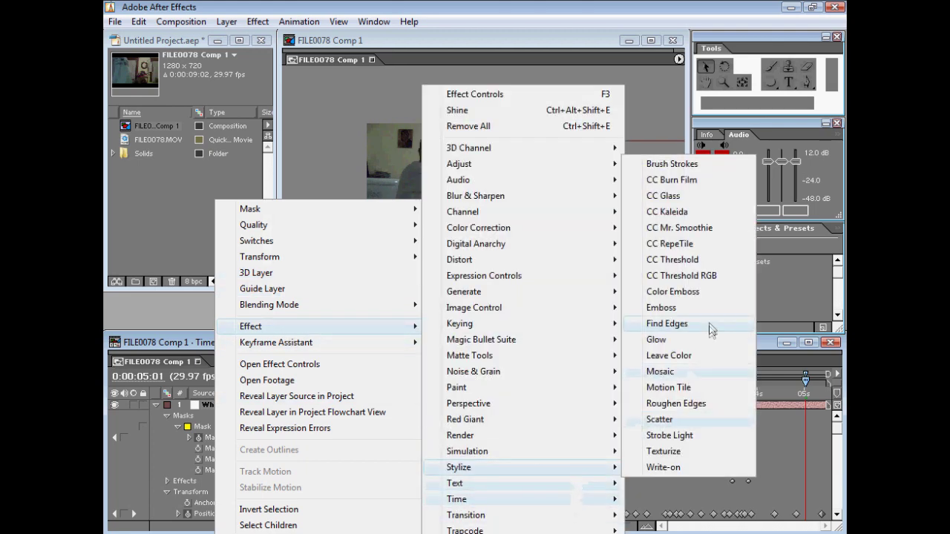
{"action": "left_click", "coordinate": [690, 335]}
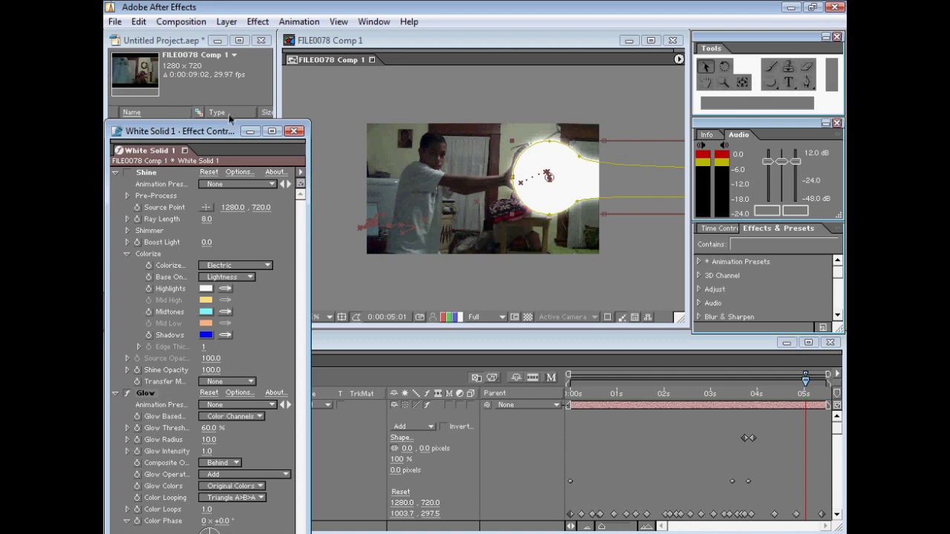
Step: Base the Glow on Alpha Channel and set its Color A to light blue 00C0FF
{"action": "left_click_drag", "start_coordinate": [227, 132], "coordinate": [213, 108]}
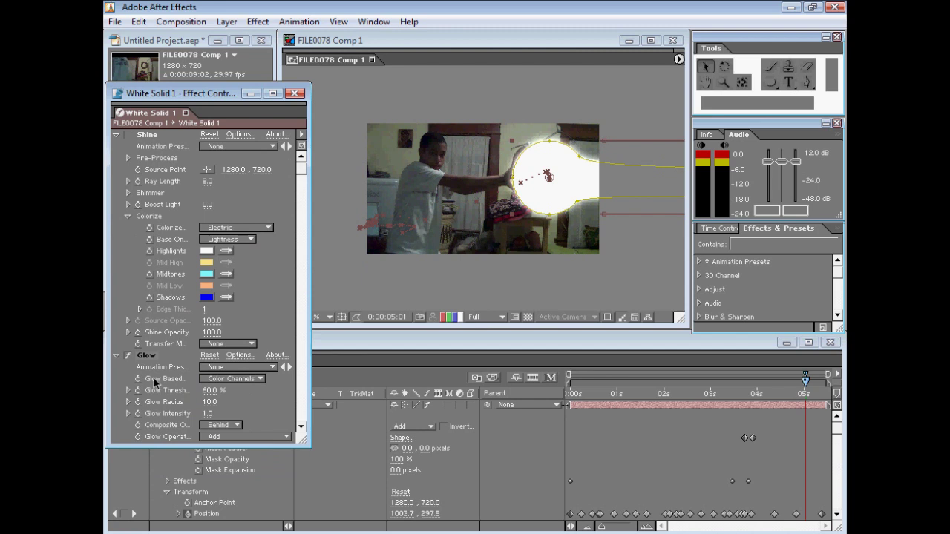
{"action": "left_click", "coordinate": [232, 380]}
{"action": "left_click", "coordinate": [230, 367]}
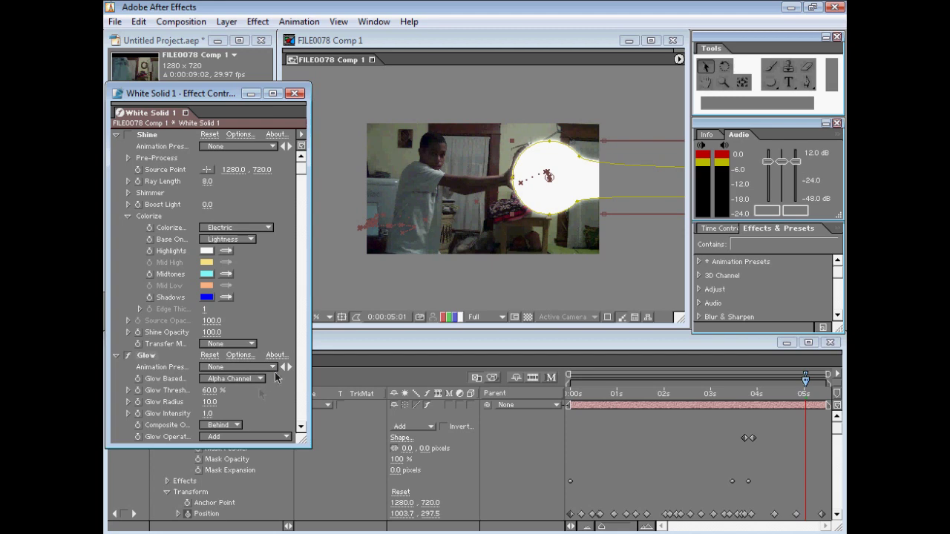
{"action": "scroll", "coordinate": [259, 380], "scroll_direction": "down", "scroll_amount": 5}
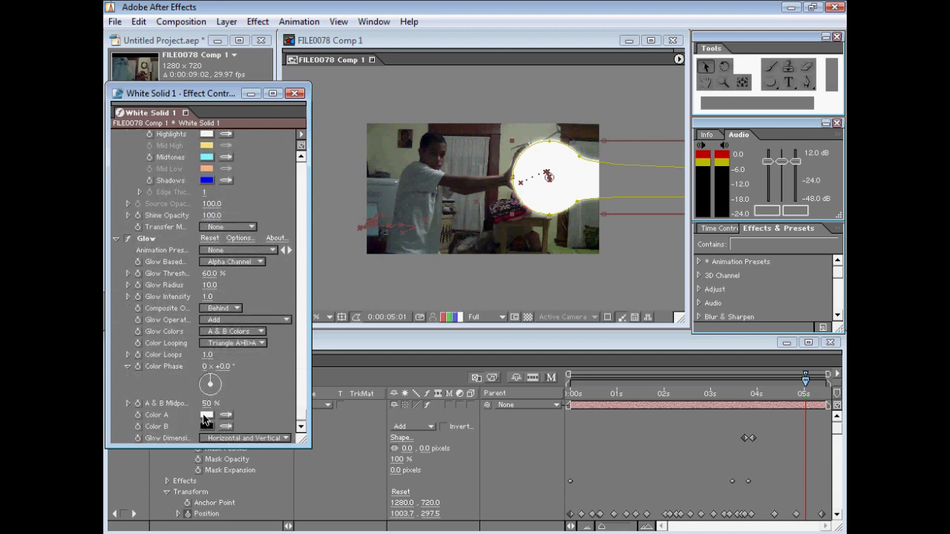
{"action": "left_click", "coordinate": [205, 416]}
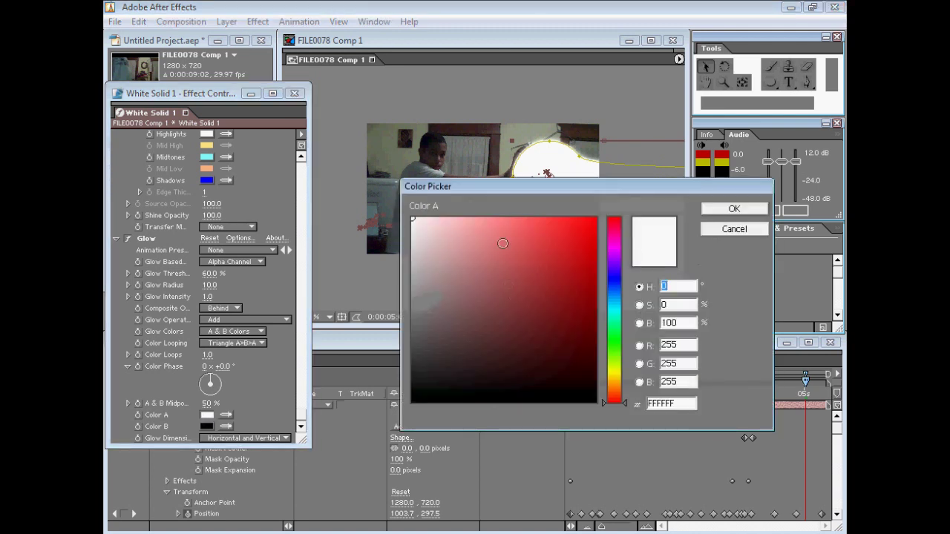
{"action": "left_click_drag", "start_coordinate": [613, 316], "coordinate": [597, 215]}
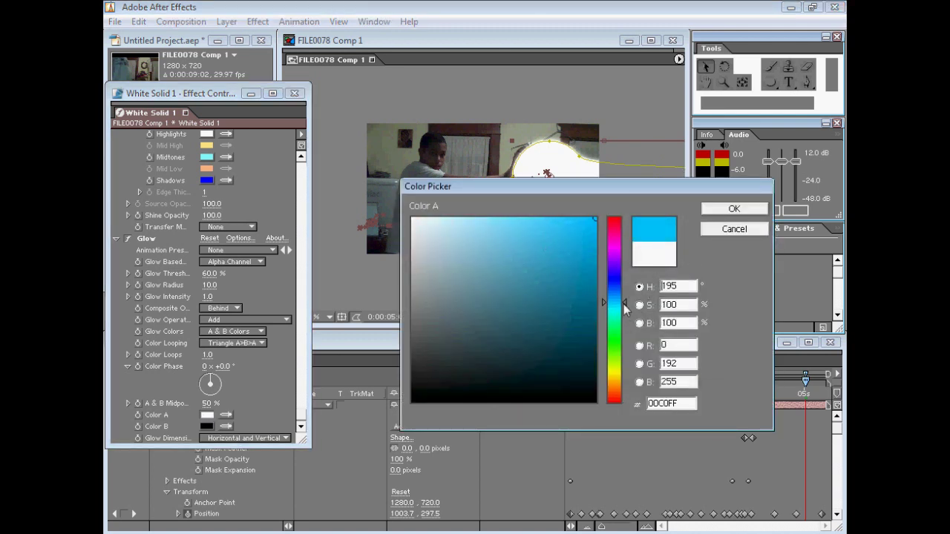